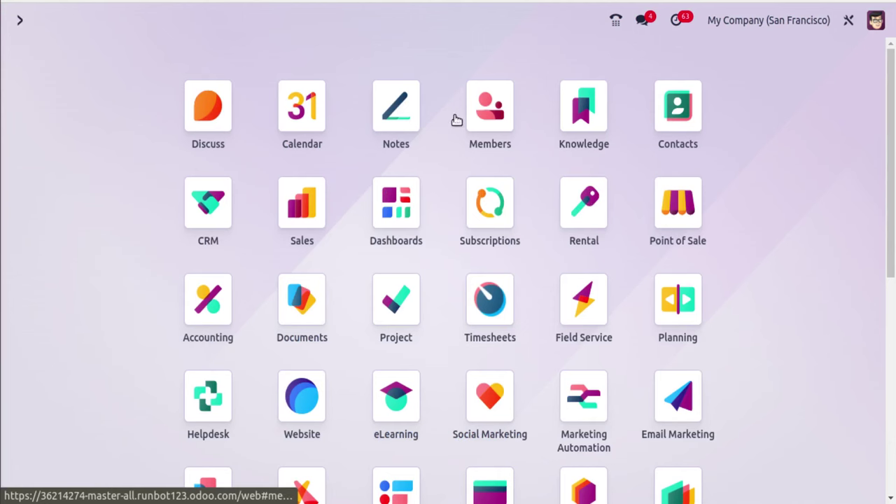
Step: View the Contacts app's contact cards and open the CRM pipeline
{"action": "left_click", "coordinate": [20, 21]}
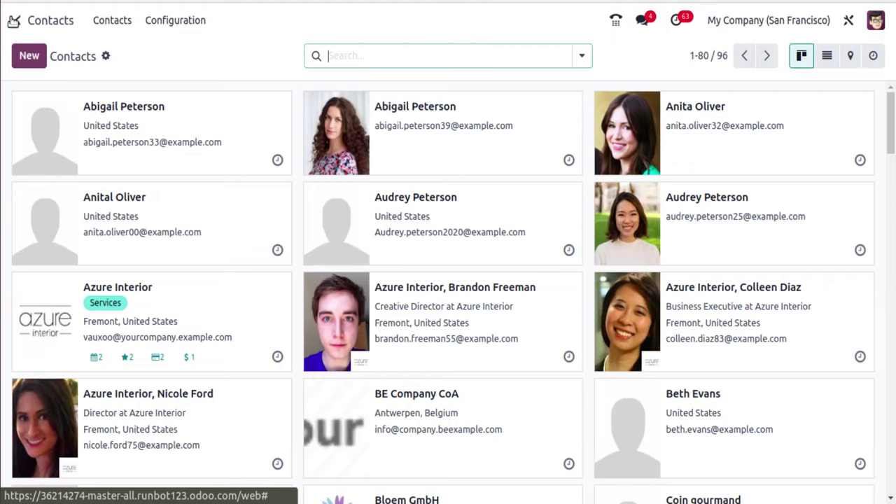
{"action": "left_click", "coordinate": [17, 21]}
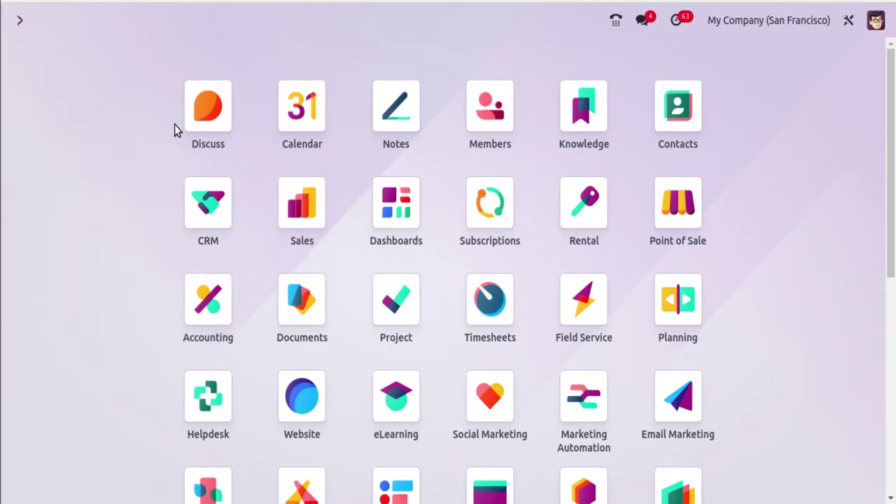
{"action": "left_click", "coordinate": [196, 181]}
Step: Open the Quote for 150 carpets opportunity, look through its form down to the message log, and return to the pipeline
{"action": "left_click", "coordinate": [193, 173]}
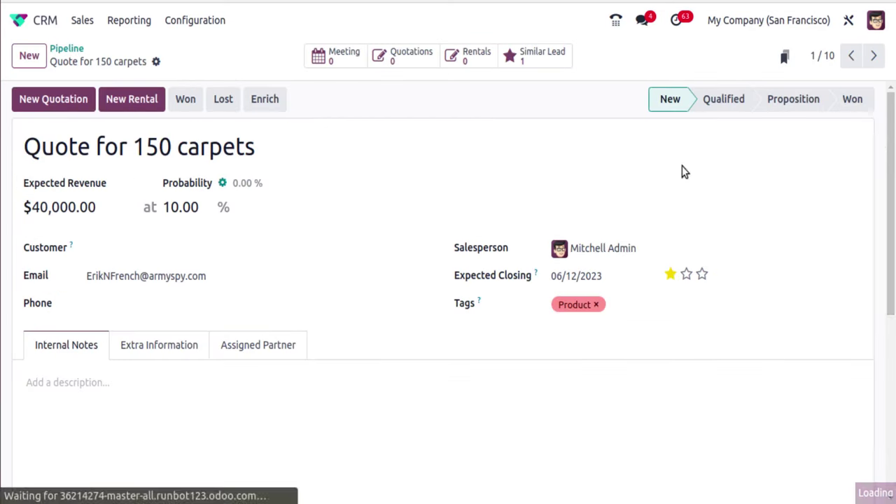
{"action": "left_click_drag", "start_coordinate": [891, 230], "coordinate": [893, 404]}
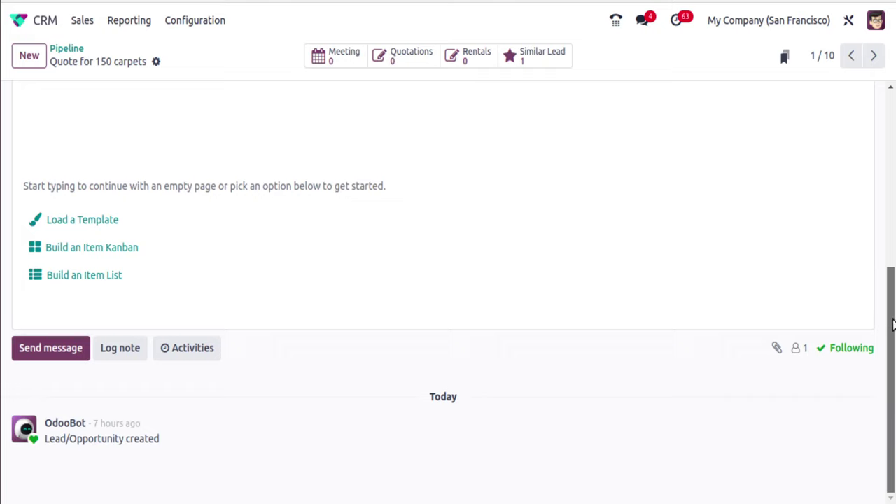
{"action": "left_click_drag", "start_coordinate": [891, 323], "coordinate": [894, 57]}
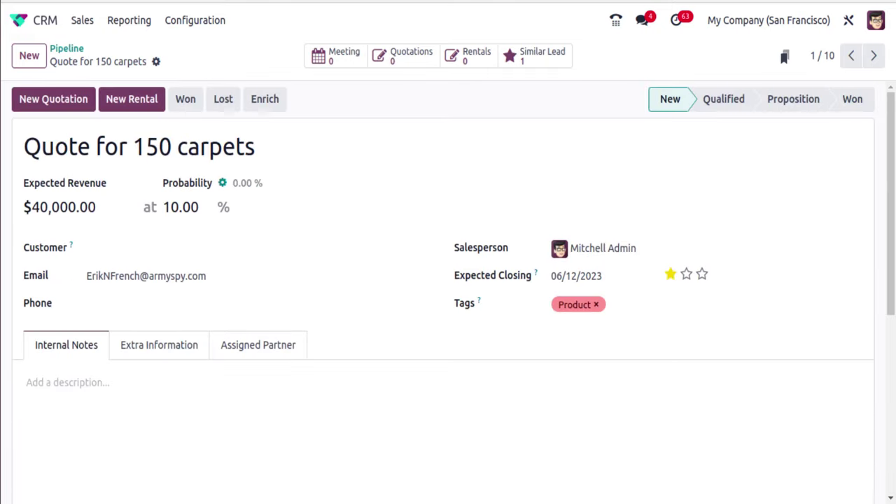
{"action": "left_click", "coordinate": [62, 50]}
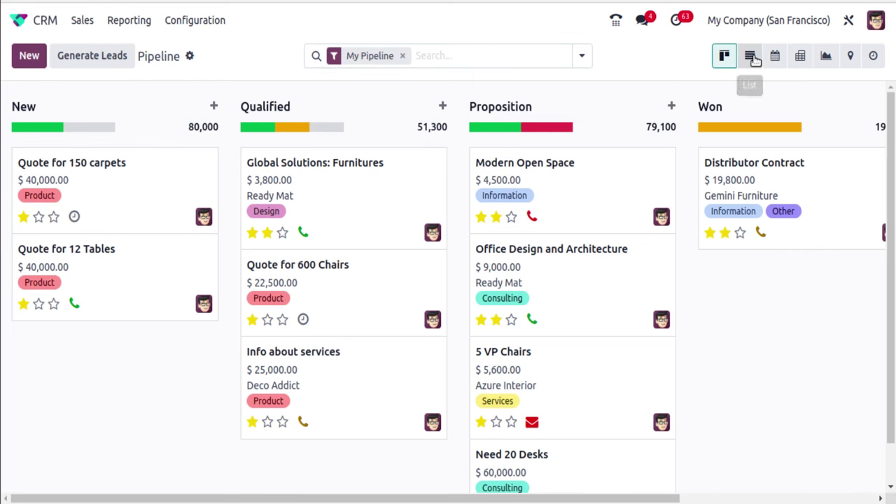
Step: Show the pipeline in its list, calendar, pivot, graph and activity views, then return it to kanban view
{"action": "left_click", "coordinate": [749, 63]}
{"action": "left_click", "coordinate": [776, 63]}
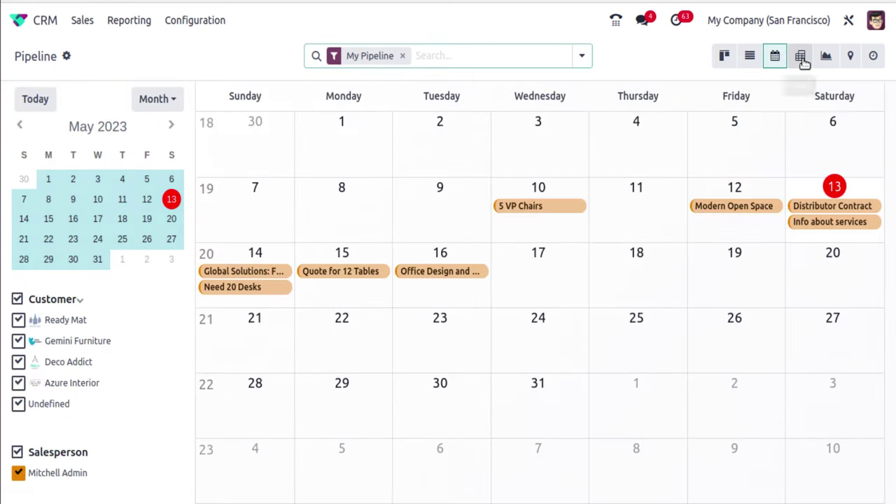
{"action": "left_click", "coordinate": [801, 62]}
{"action": "left_click", "coordinate": [822, 60]}
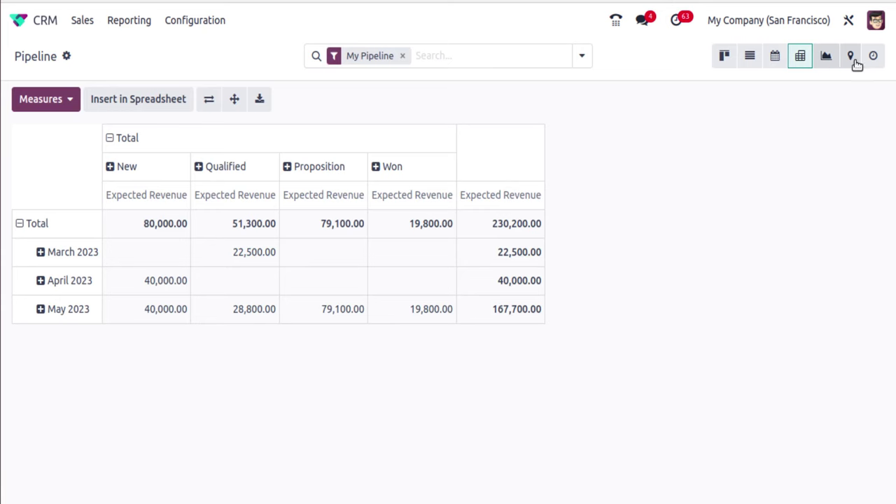
{"action": "left_click", "coordinate": [873, 60]}
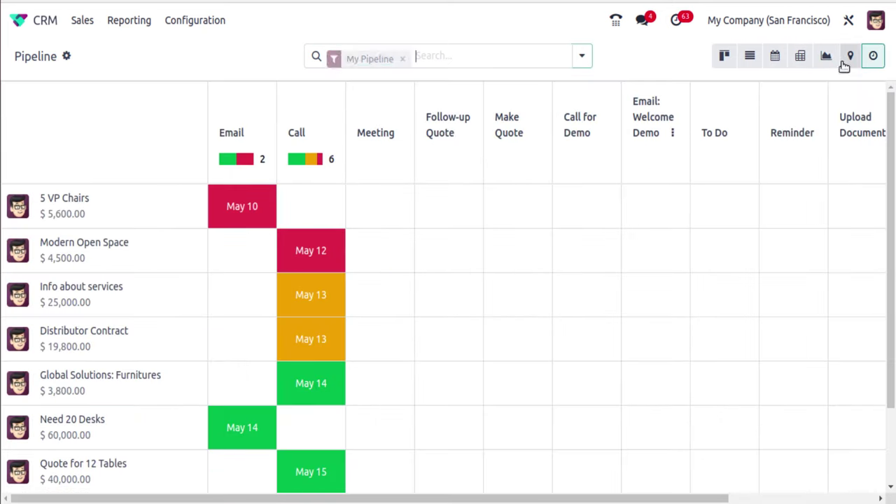
{"action": "left_click", "coordinate": [724, 57]}
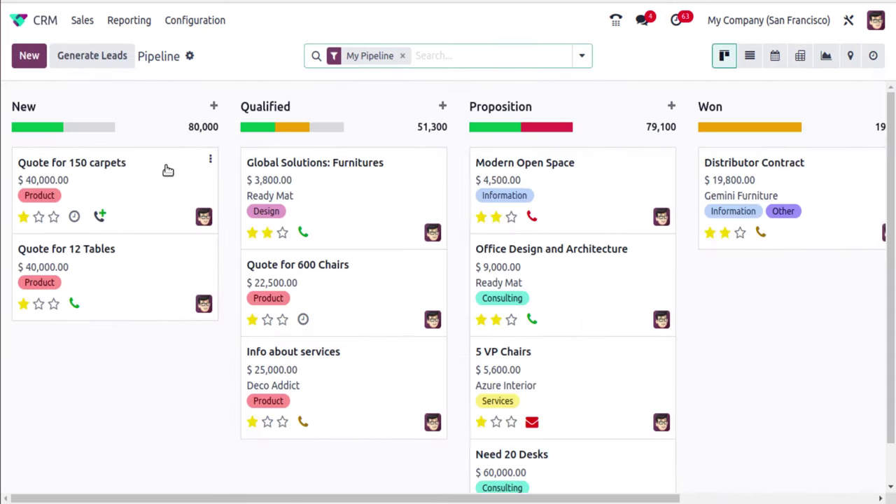
Step: View the similar leads of the Quote for 150 carpets opportunity and return to the pipeline
{"action": "left_click", "coordinate": [168, 168]}
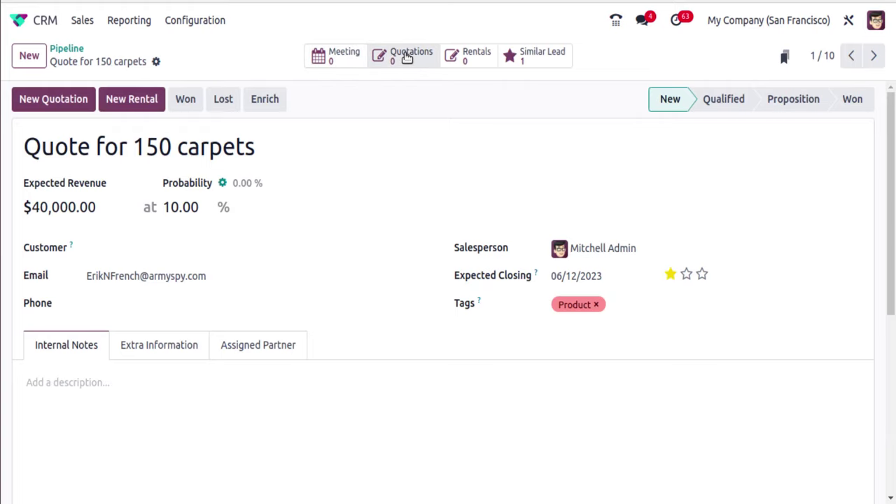
{"action": "left_click", "coordinate": [529, 58]}
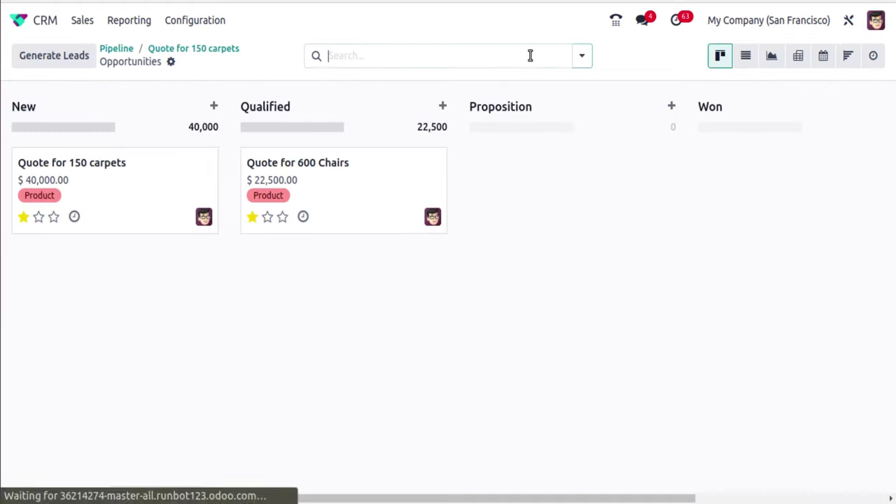
{"action": "left_click", "coordinate": [116, 49]}
Step: Open the CRM configuration settings and look through all available options
{"action": "left_click", "coordinate": [85, 25]}
{"action": "mouse_move", "coordinate": [120, 31]}
{"action": "mouse_move", "coordinate": [205, 25]}
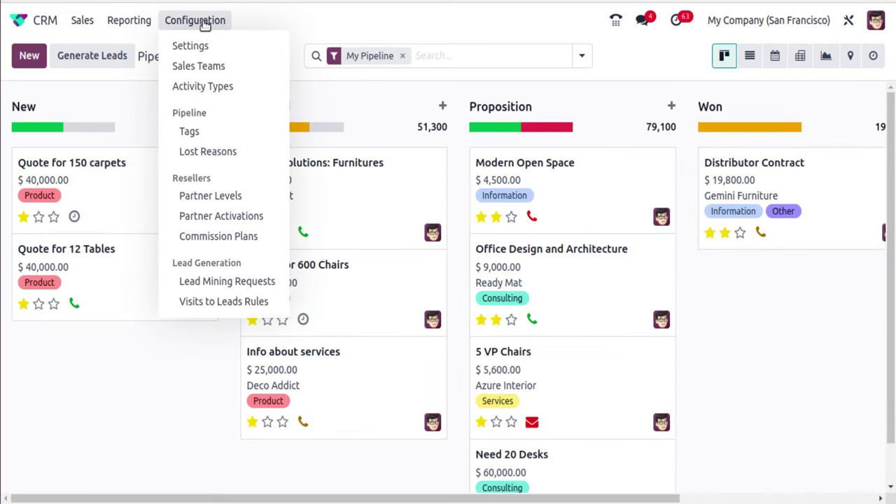
{"action": "left_click", "coordinate": [208, 48]}
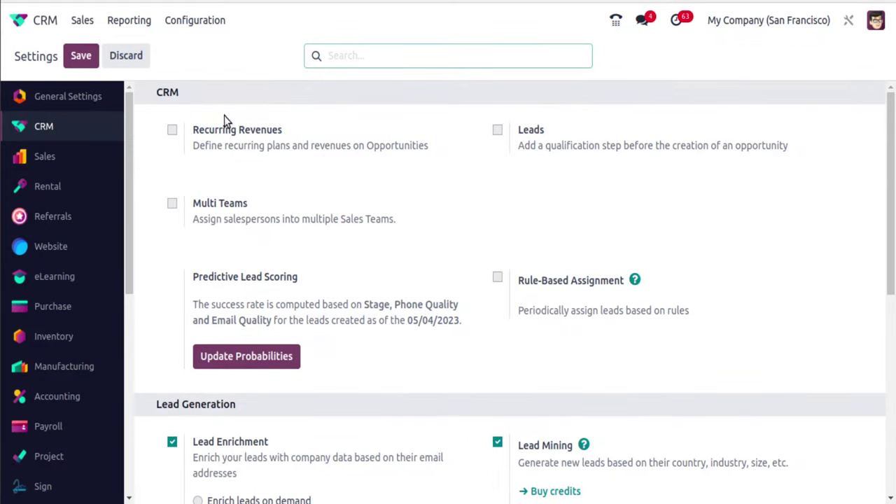
{"action": "left_click_drag", "start_coordinate": [894, 149], "coordinate": [894, 432]}
{"action": "scroll", "coordinate": [876, 354], "scroll_direction": "up", "scroll_amount": 6}
Step: Open the Sales app and look through the list of quotations
{"action": "left_click", "coordinate": [5, 24]}
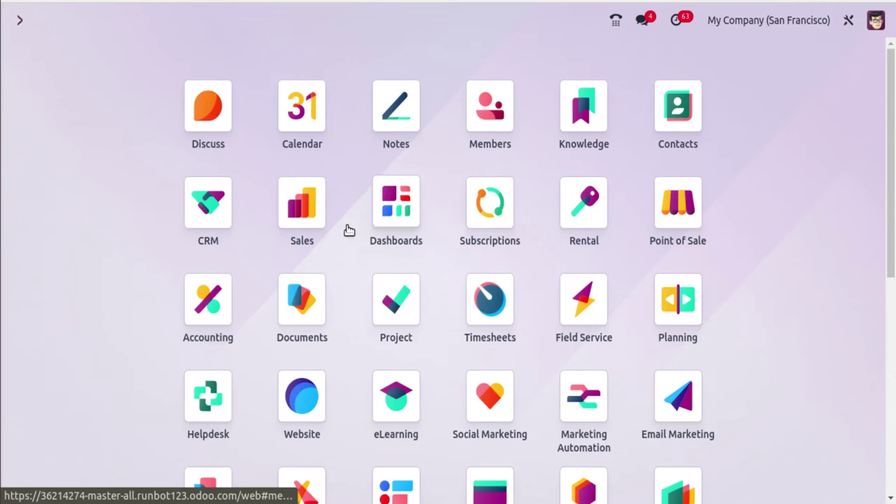
{"action": "left_click", "coordinate": [323, 221]}
{"action": "scroll", "coordinate": [520, 220], "scroll_direction": "down", "scroll_amount": 10}
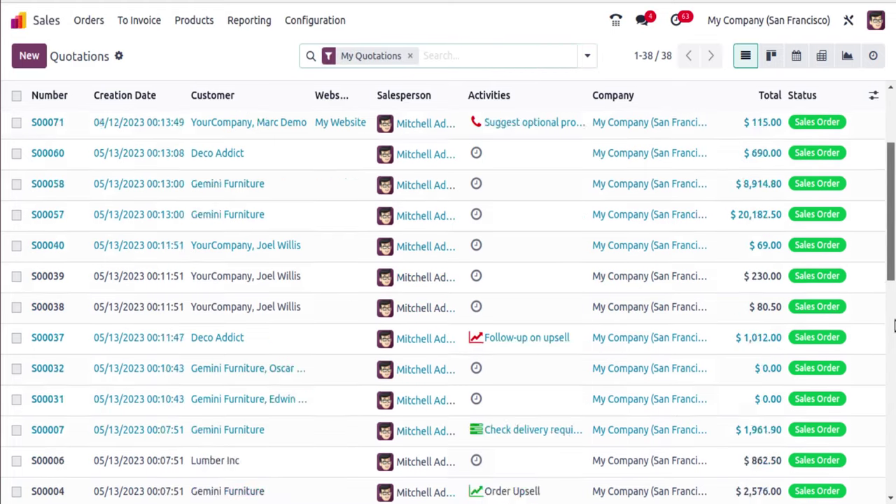
{"action": "scroll", "coordinate": [519, 220], "scroll_direction": "up", "scroll_amount": 10}
Step: Add the Quotations and Sales Orders filters to the quotations list and group the records by Salesperson
{"action": "left_click", "coordinate": [590, 51]}
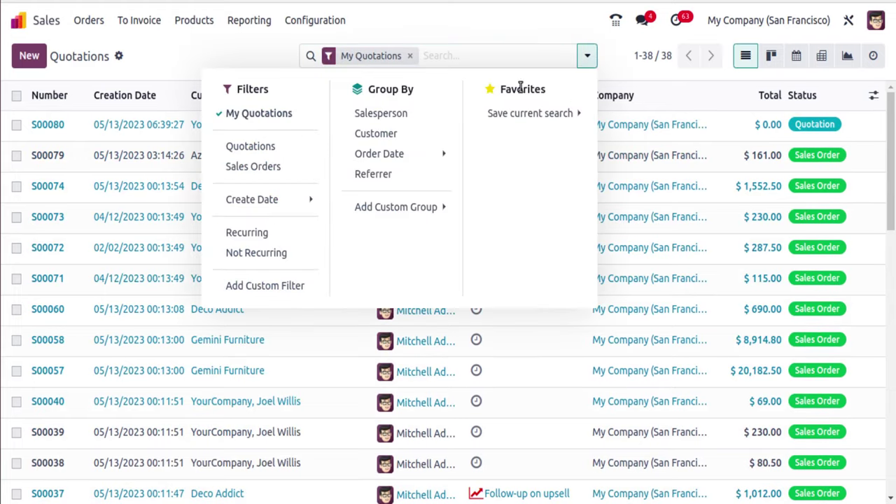
{"action": "left_click", "coordinate": [273, 146]}
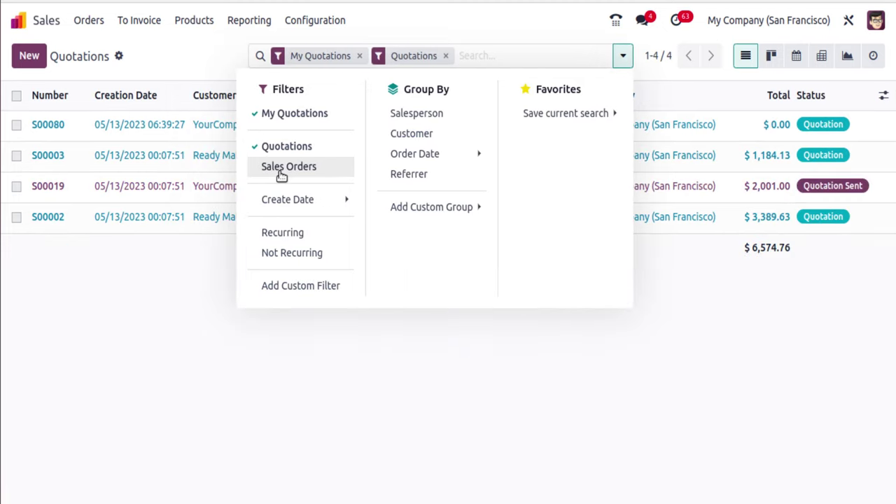
{"action": "left_click", "coordinate": [283, 167]}
{"action": "left_click", "coordinate": [462, 117]}
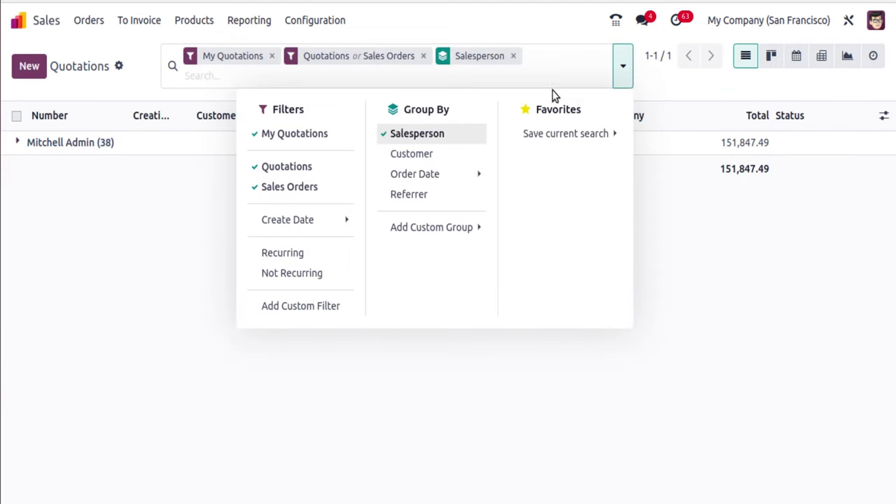
Step: Remove the Salesperson grouping and all filters from the quotations list
{"action": "left_click", "coordinate": [513, 56]}
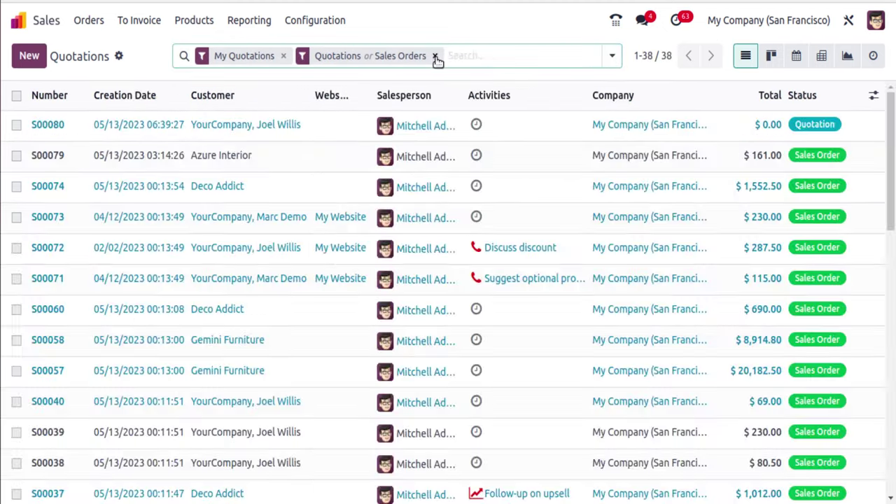
{"action": "left_click", "coordinate": [436, 57]}
{"action": "left_click", "coordinate": [409, 56]}
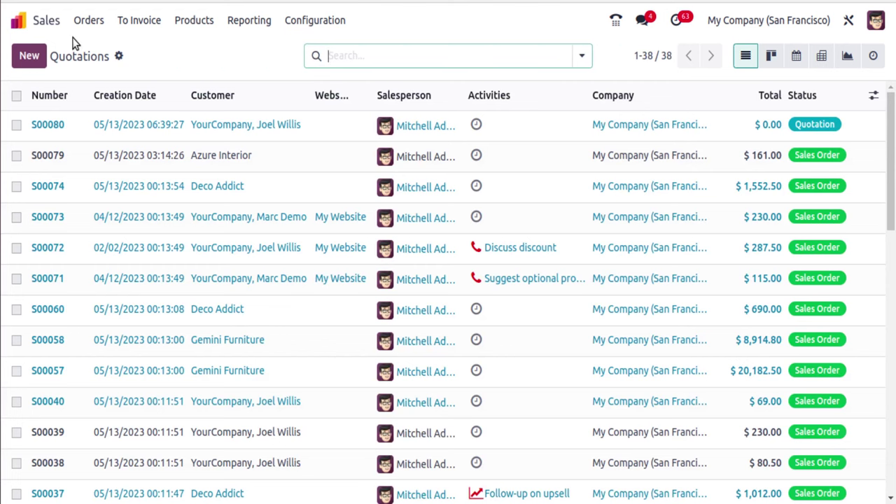
Step: View the Sales Analysis report and the catalogue of products that can be sold
{"action": "left_click", "coordinate": [224, 24]}
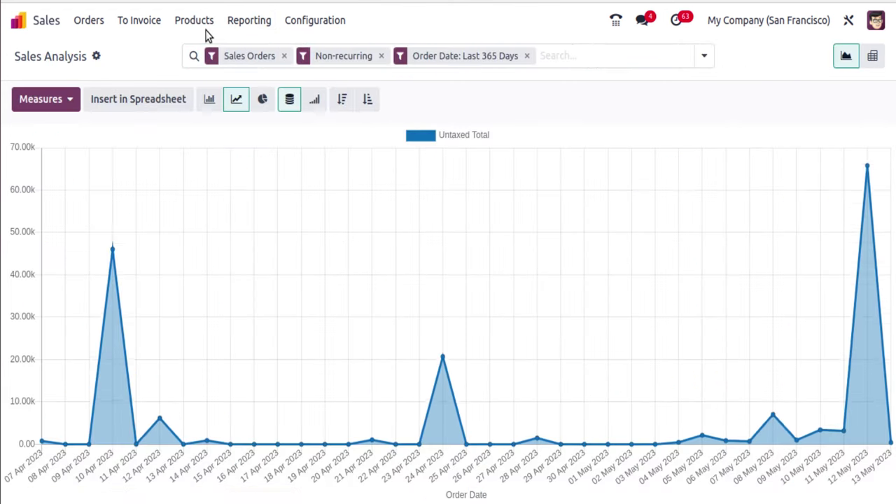
{"action": "left_click", "coordinate": [200, 28]}
{"action": "left_click", "coordinate": [209, 44]}
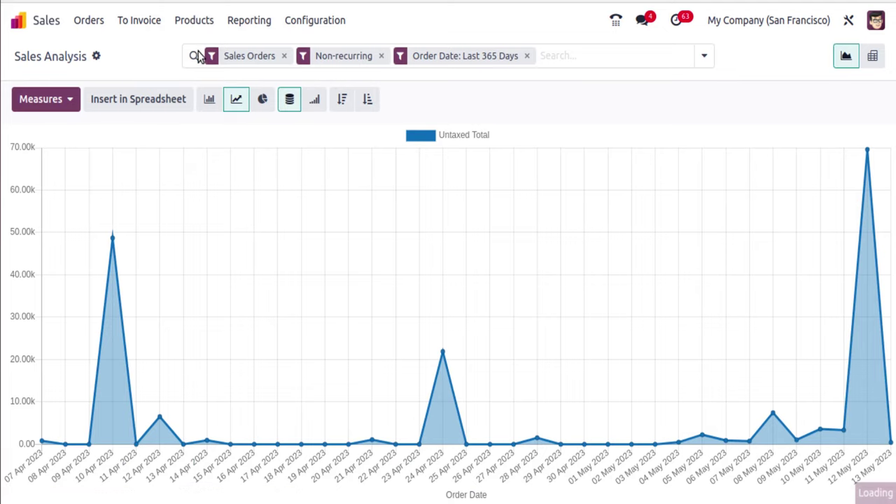
{"action": "left_click_drag", "start_coordinate": [892, 147], "coordinate": [885, 105]}
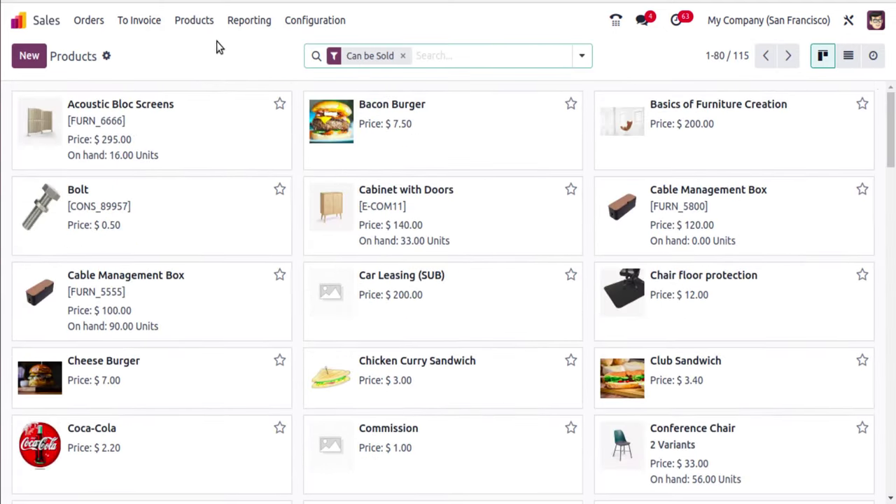
{"action": "left_click", "coordinate": [269, 28]}
Step: Open the Dashboards app and view the Sales, Product, Point of Sale, Leads and Pipeline dashboards
{"action": "left_click", "coordinate": [21, 26]}
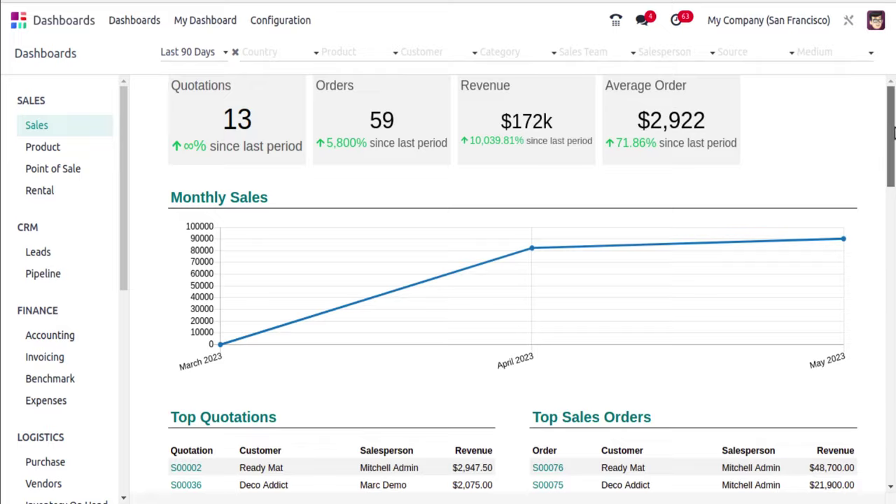
{"action": "left_click_drag", "start_coordinate": [893, 126], "coordinate": [873, 128]}
{"action": "left_click", "coordinate": [70, 149]}
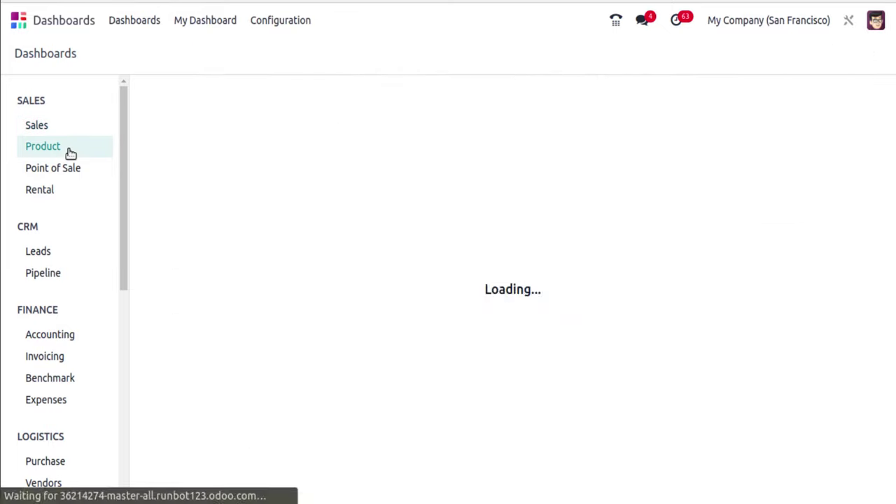
{"action": "left_click", "coordinate": [76, 170]}
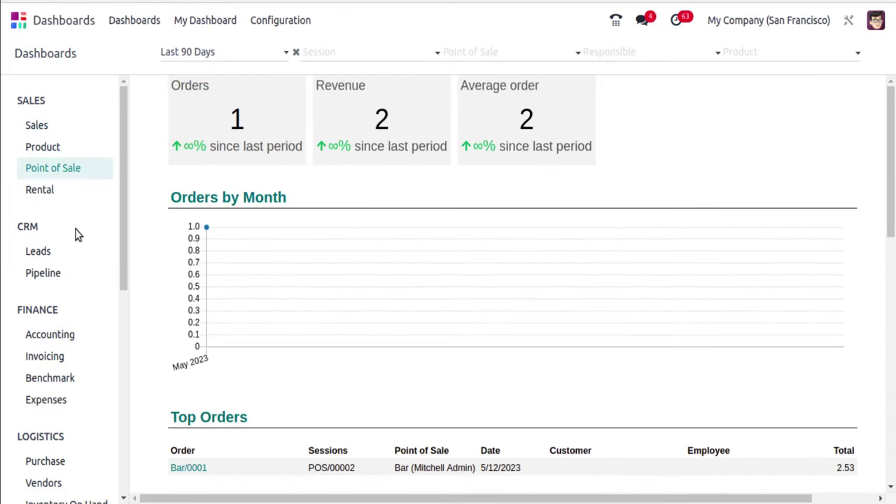
{"action": "left_click", "coordinate": [71, 254]}
{"action": "left_click", "coordinate": [73, 277]}
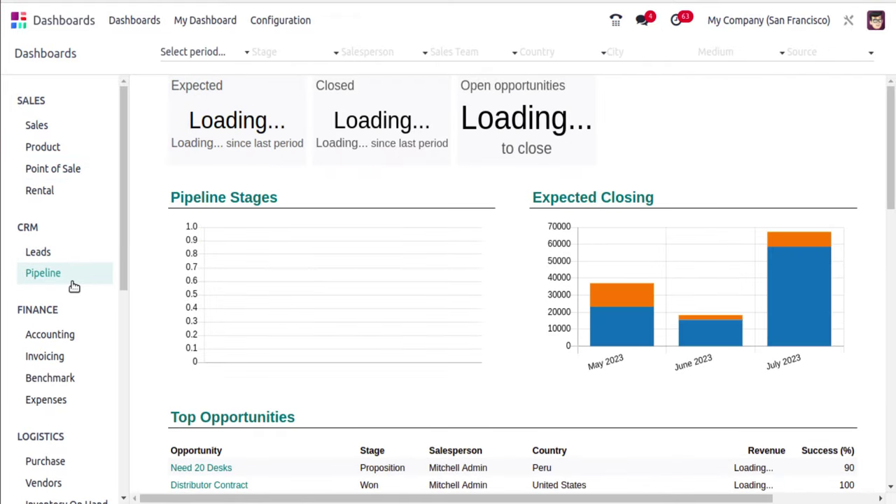
Step: View the Subscriptions and Rental apps and return to the app overview
{"action": "left_click", "coordinate": [17, 21]}
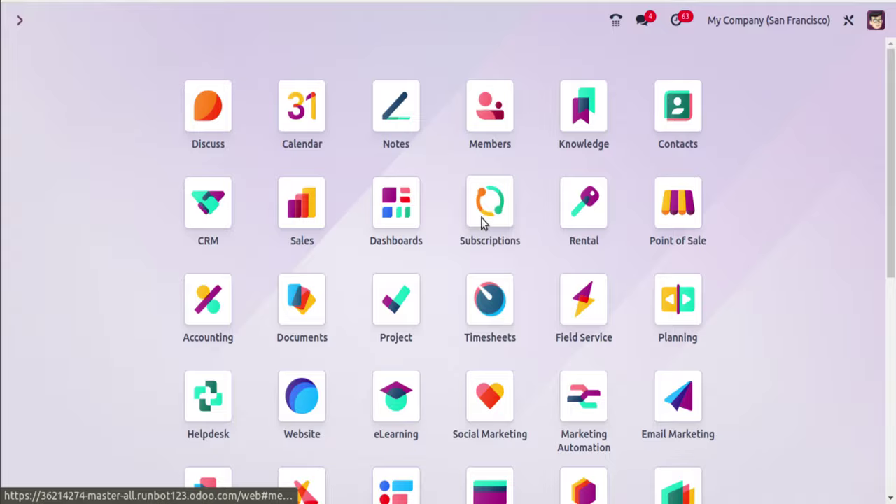
{"action": "left_click", "coordinate": [482, 223]}
{"action": "left_click", "coordinate": [17, 21]}
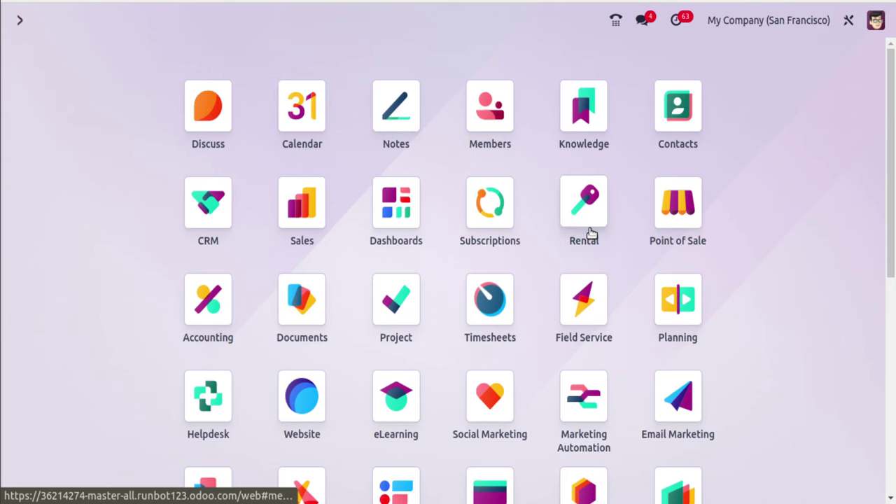
{"action": "left_click", "coordinate": [21, 21]}
Step: Open the Point of Sale app and start a new Shop session with an opening cash of 0
{"action": "left_click", "coordinate": [19, 21]}
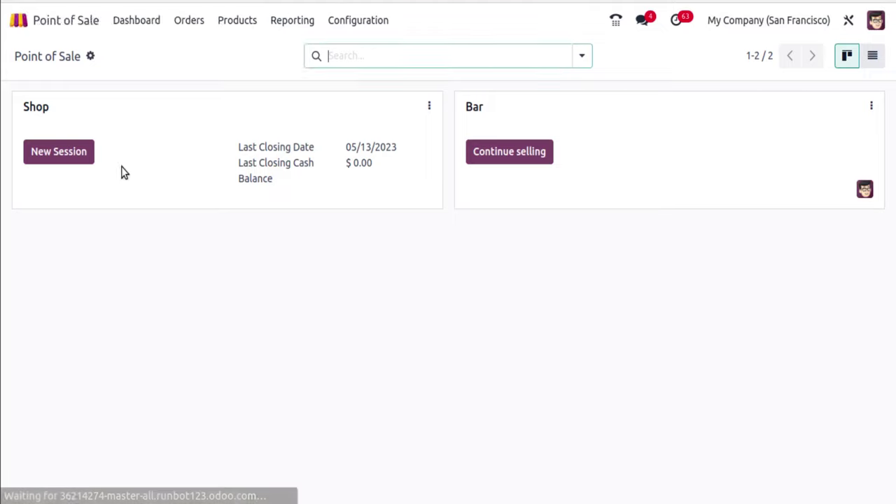
{"action": "left_click", "coordinate": [59, 159]}
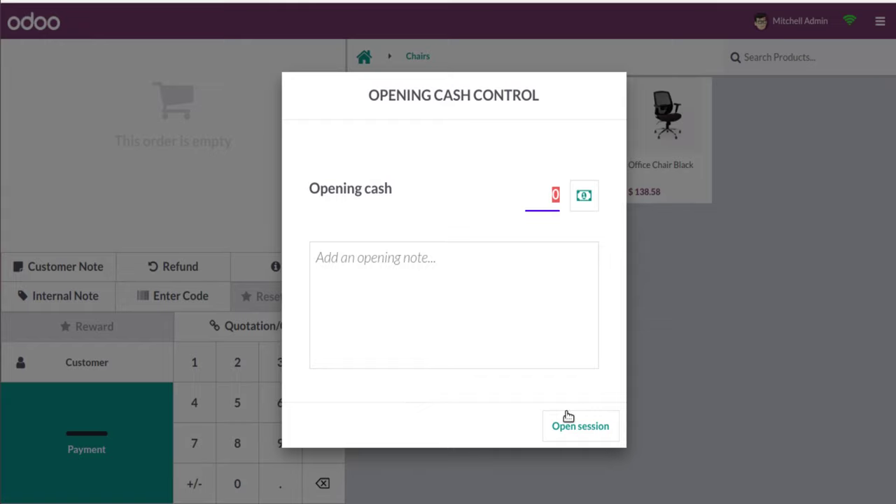
{"action": "left_click", "coordinate": [569, 419]}
Step: Add one Funghi from the full product list to the order and assign a customer to it
{"action": "left_click", "coordinate": [366, 63]}
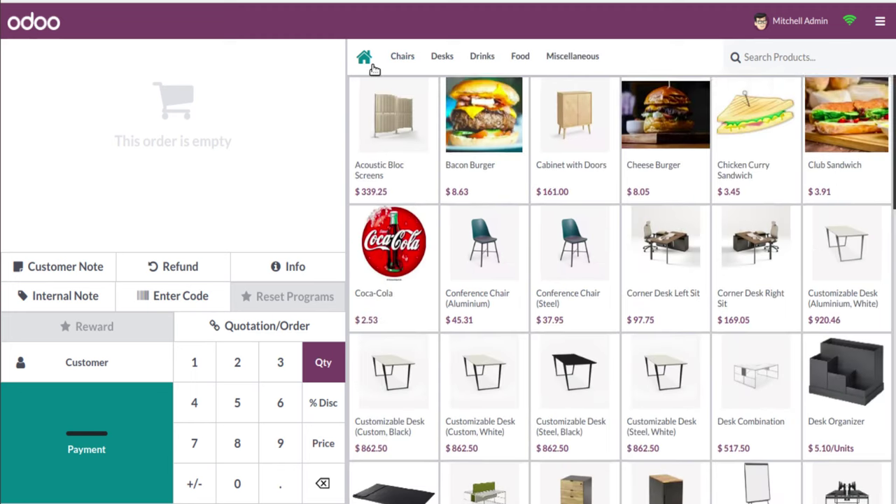
{"action": "scroll", "coordinate": [428, 202], "scroll_direction": "down", "scroll_amount": 5}
{"action": "left_click", "coordinate": [417, 210]}
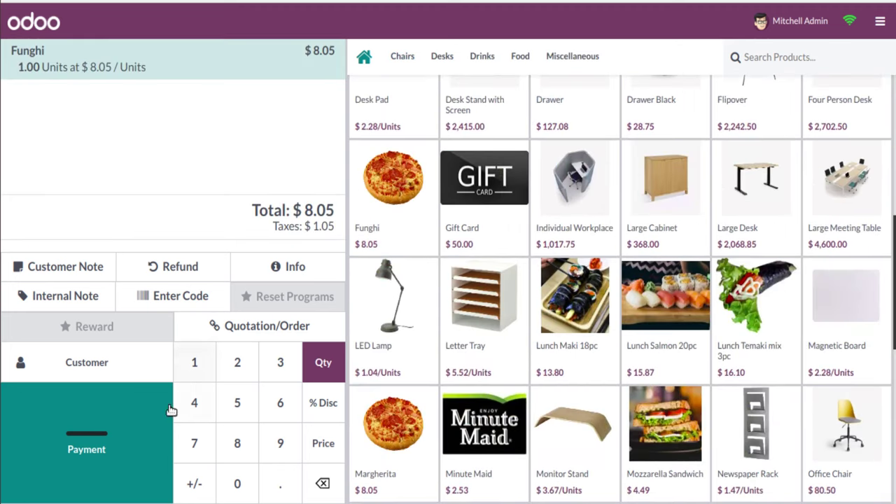
{"action": "left_click", "coordinate": [87, 361]}
{"action": "left_click", "coordinate": [105, 231]}
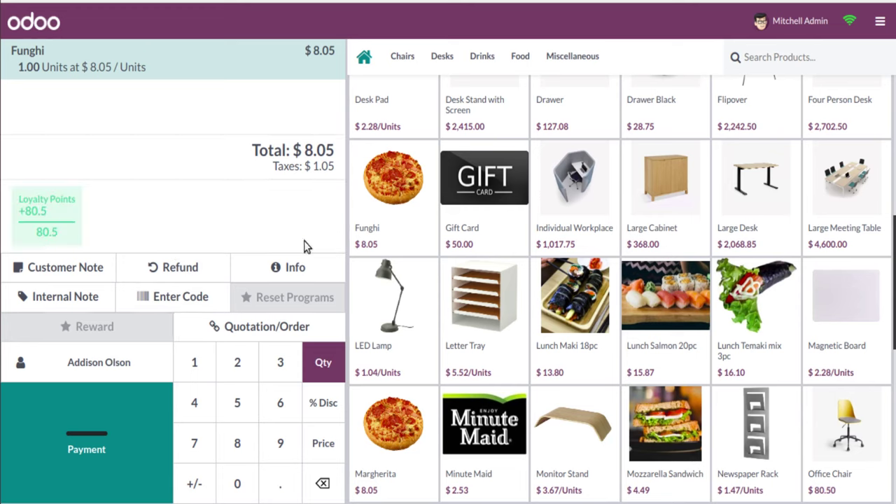
Step: Pay the order in cash, validate the payment, and start a new order
{"action": "left_click", "coordinate": [102, 431]}
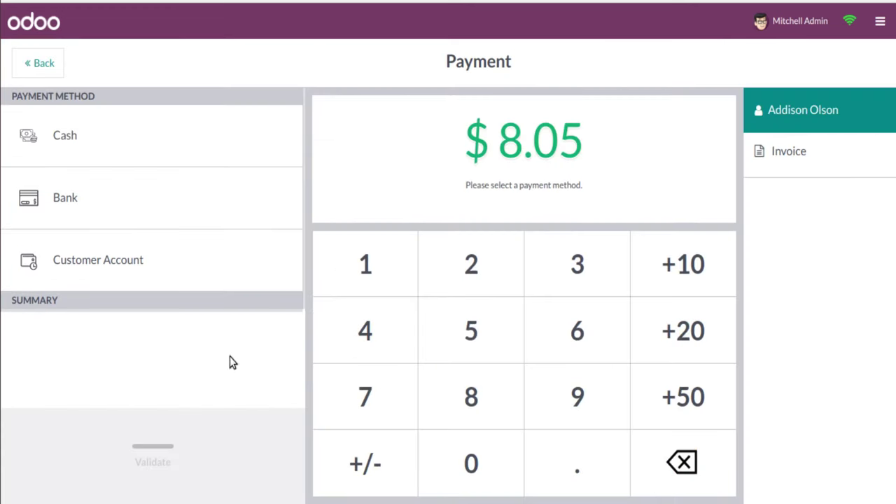
{"action": "left_click", "coordinate": [107, 154]}
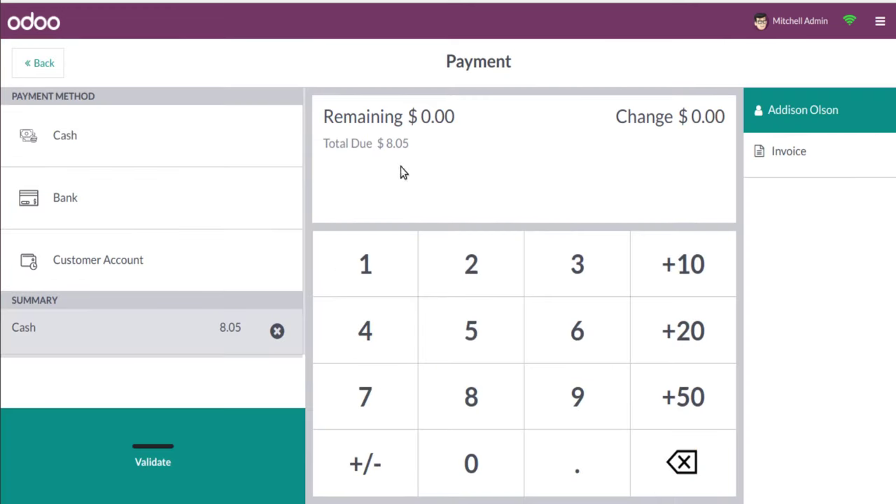
{"action": "left_click", "coordinate": [161, 497]}
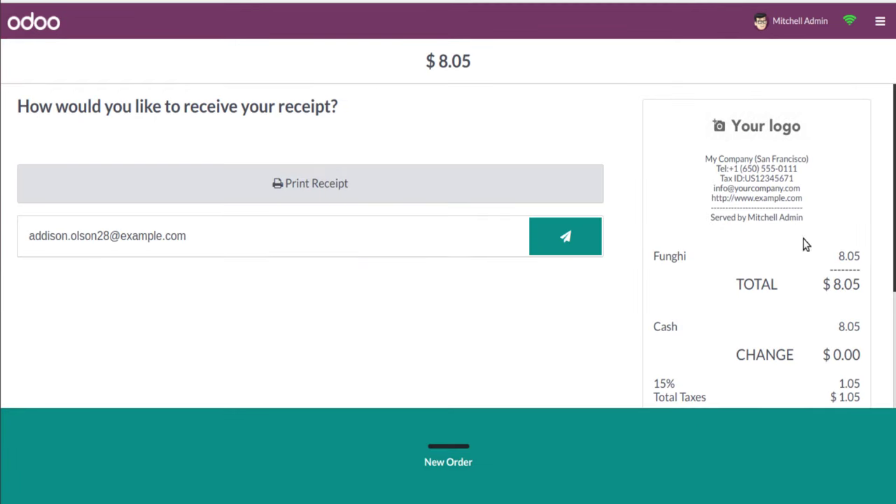
{"action": "left_click", "coordinate": [421, 428]}
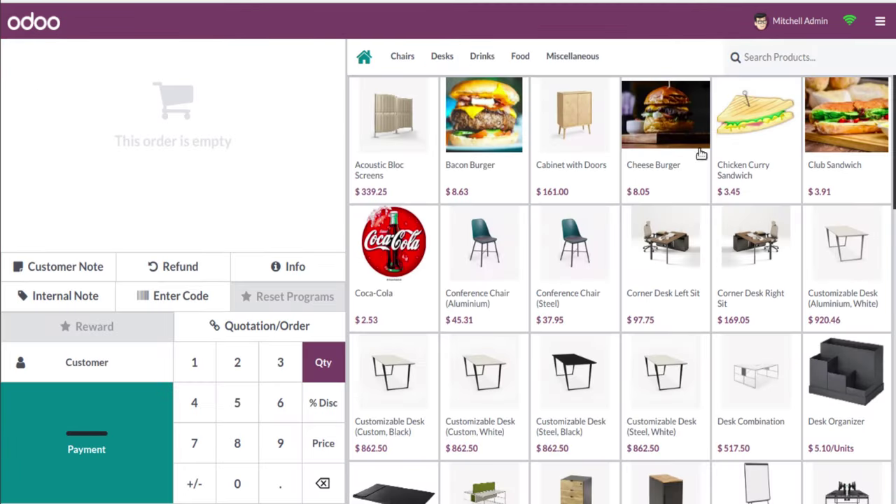
Step: View the session's closing summary, discard it, and go to the Point of Sale backend
{"action": "left_click", "coordinate": [879, 21]}
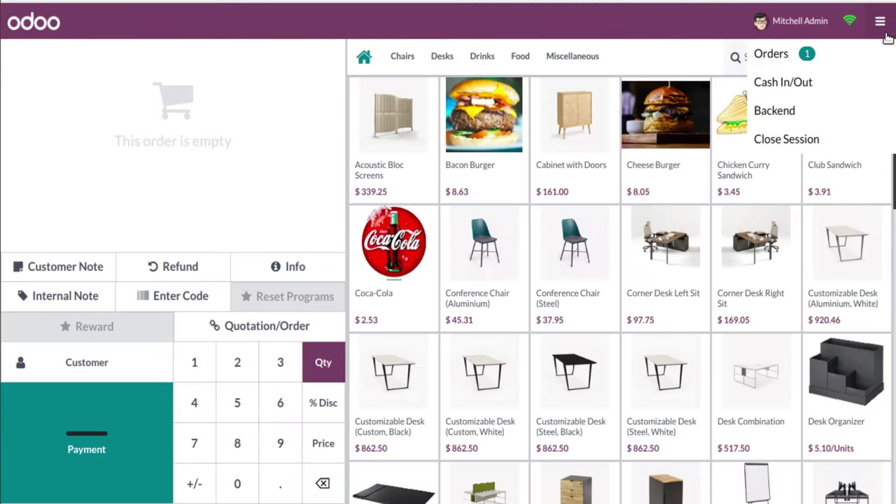
{"action": "left_click", "coordinate": [799, 140]}
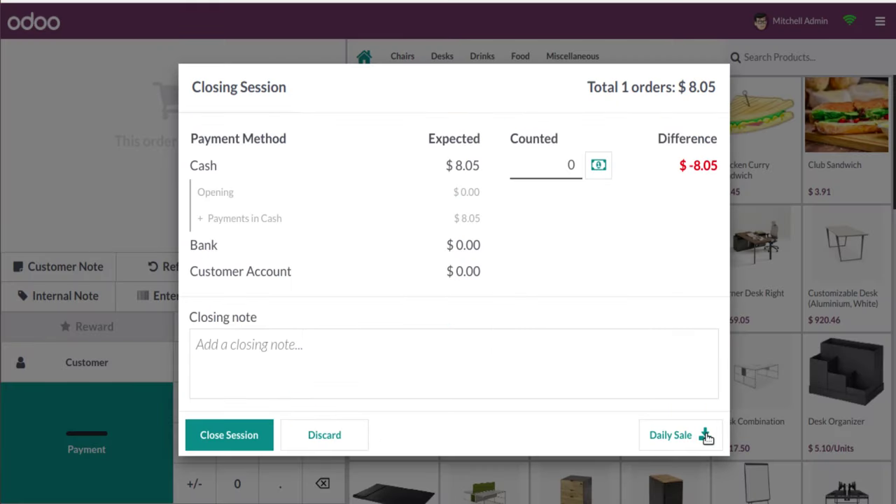
{"action": "left_click", "coordinate": [340, 432]}
{"action": "left_click", "coordinate": [880, 20]}
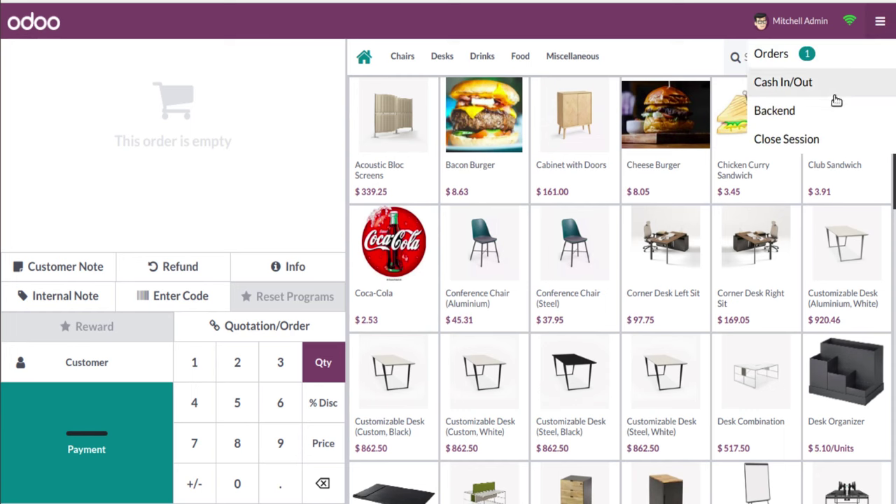
{"action": "left_click", "coordinate": [794, 114]}
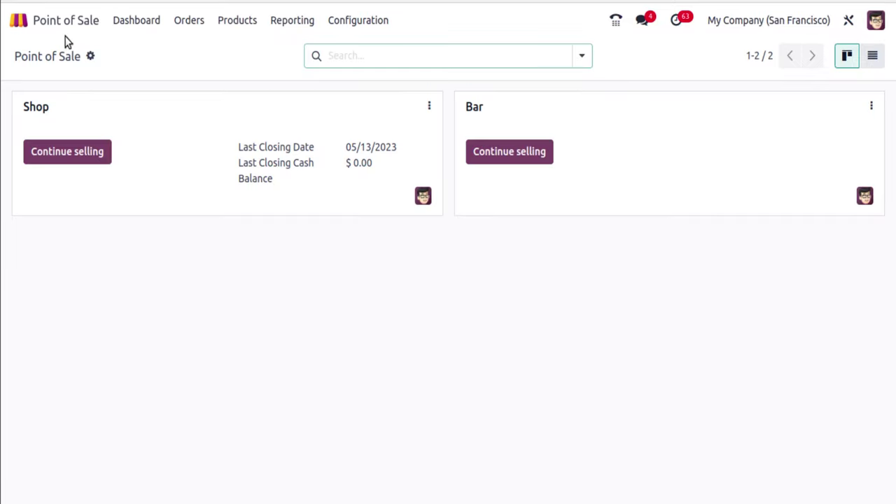
Step: Open the Accounting app and look over its dashboard
{"action": "left_click", "coordinate": [20, 21]}
{"action": "scroll", "coordinate": [231, 211], "scroll_direction": "down", "scroll_amount": 3}
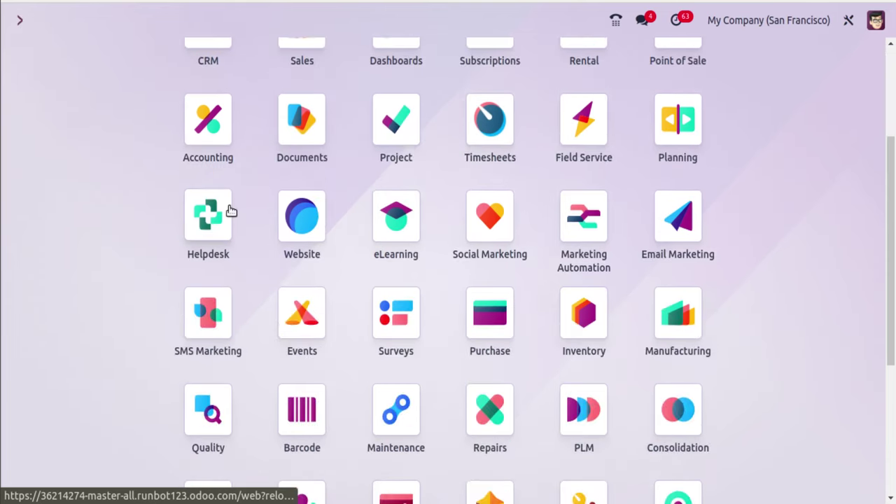
{"action": "left_click", "coordinate": [217, 156]}
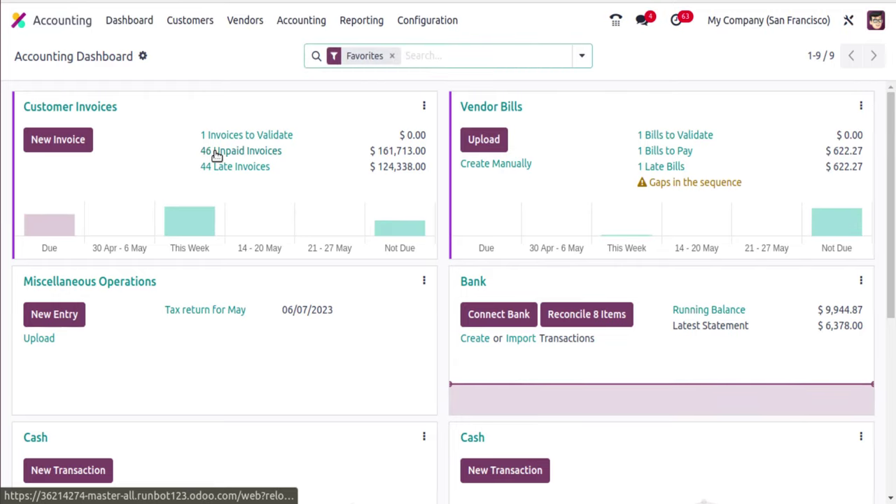
{"action": "scroll", "coordinate": [239, 194], "scroll_direction": "down", "scroll_amount": 5}
{"action": "scroll", "coordinate": [239, 196], "scroll_direction": "up", "scroll_amount": 5}
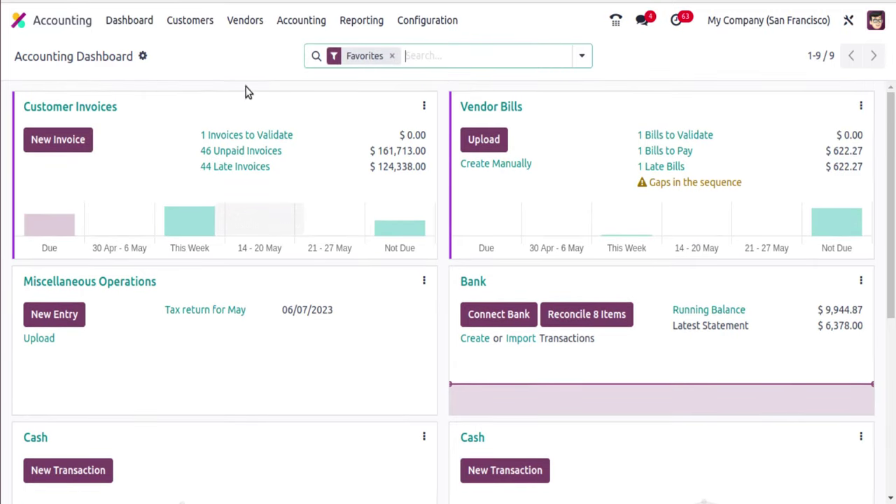
Step: Open the customer invoices list and view Accounting's reporting and configuration options
{"action": "left_click", "coordinate": [210, 26]}
{"action": "left_click", "coordinate": [216, 45]}
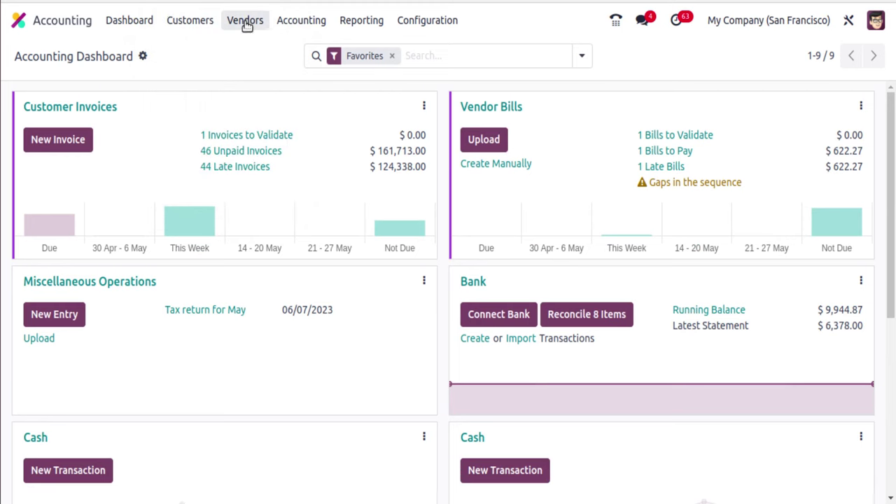
{"action": "left_click", "coordinate": [284, 24]}
{"action": "left_click", "coordinate": [361, 21]}
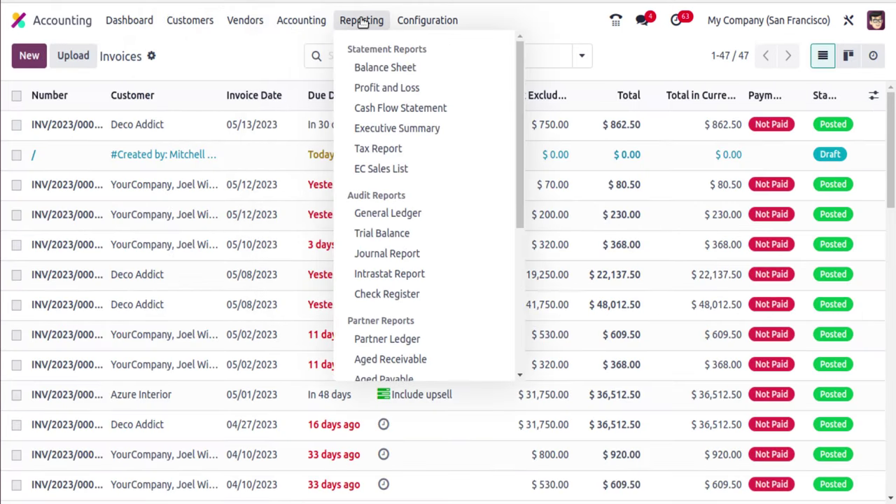
{"action": "scroll", "coordinate": [393, 133], "scroll_direction": "down", "scroll_amount": 4}
{"action": "left_click", "coordinate": [424, 20]}
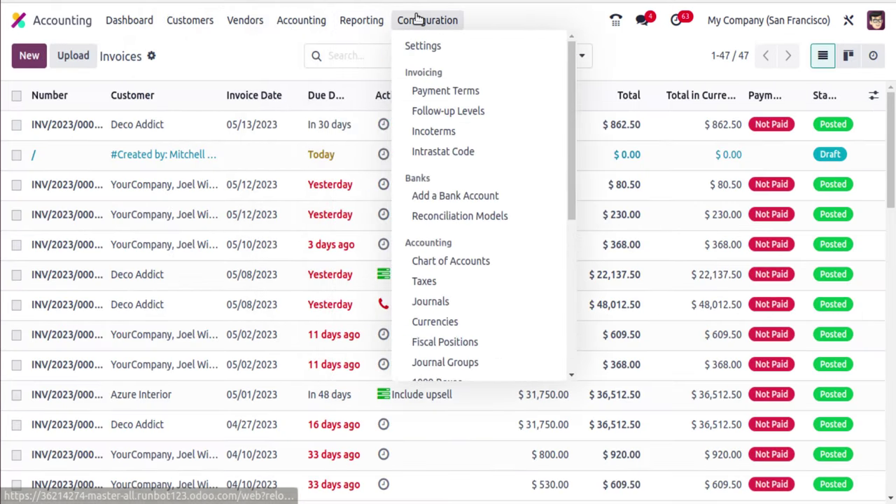
Step: Open the Accounting settings, look through them past the Digitization section, and return to the app overview
{"action": "left_click", "coordinate": [438, 53]}
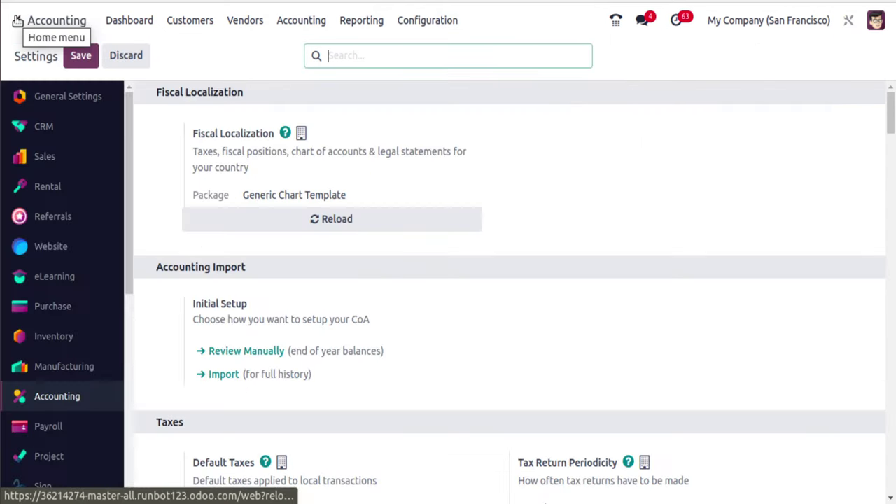
{"action": "scroll", "coordinate": [63, 266], "scroll_direction": "down", "scroll_amount": 4}
{"action": "scroll", "coordinate": [171, 273], "scroll_direction": "down", "scroll_amount": 5}
{"action": "scroll", "coordinate": [170, 258], "scroll_direction": "down", "scroll_amount": 10}
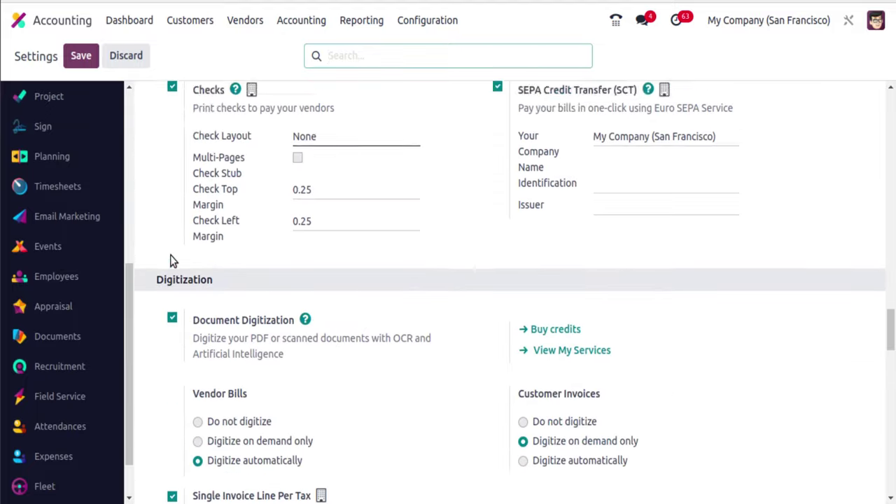
{"action": "left_click", "coordinate": [19, 21]}
Step: View the Documents app and open the Project app
{"action": "scroll", "coordinate": [322, 236], "scroll_direction": "down", "scroll_amount": 2}
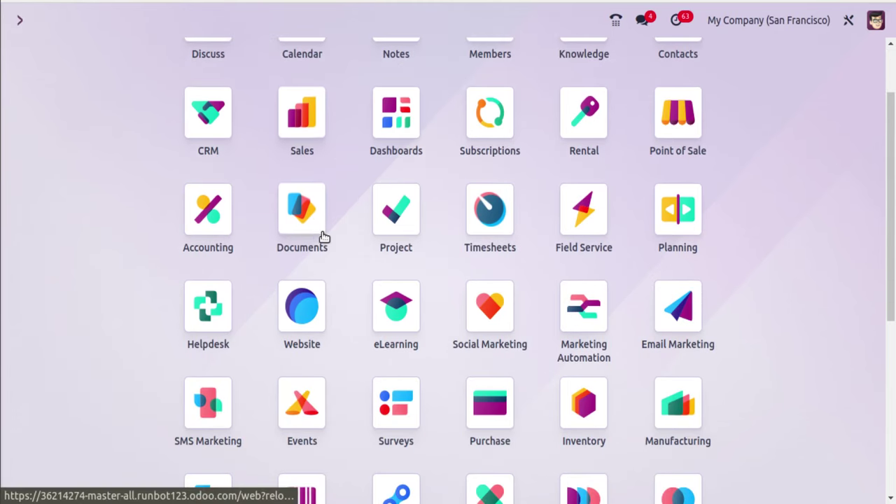
{"action": "left_click", "coordinate": [8, 21]}
{"action": "left_click", "coordinate": [21, 21]}
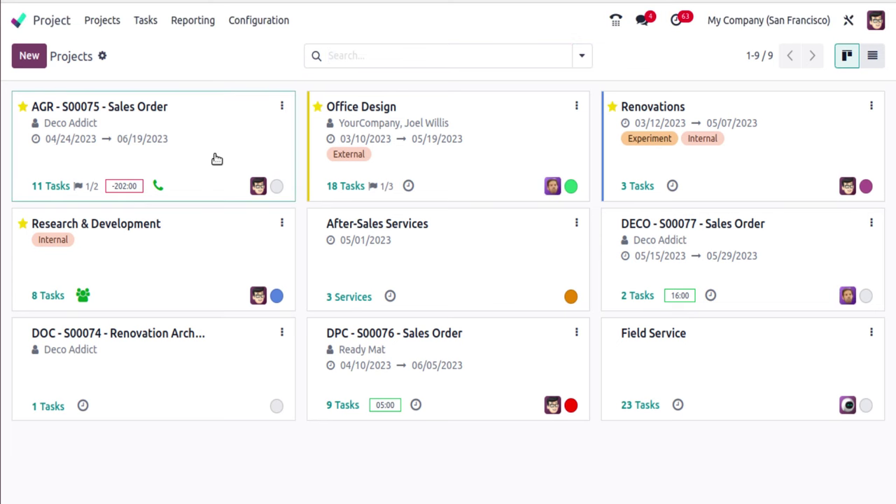
Step: Open the AGR - S00075 - Sales Order project, view the assignee choices for its Kitchen Assembly task, and return to the app overview
{"action": "left_click", "coordinate": [60, 112]}
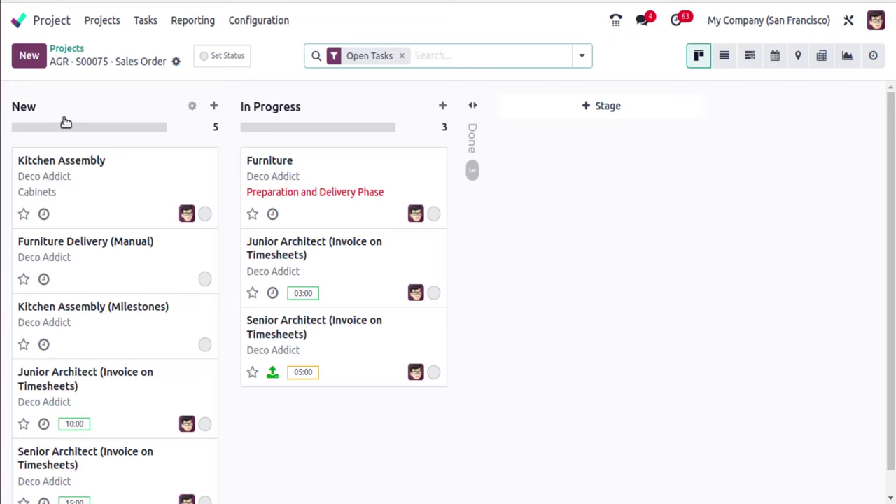
{"action": "left_click", "coordinate": [172, 214]}
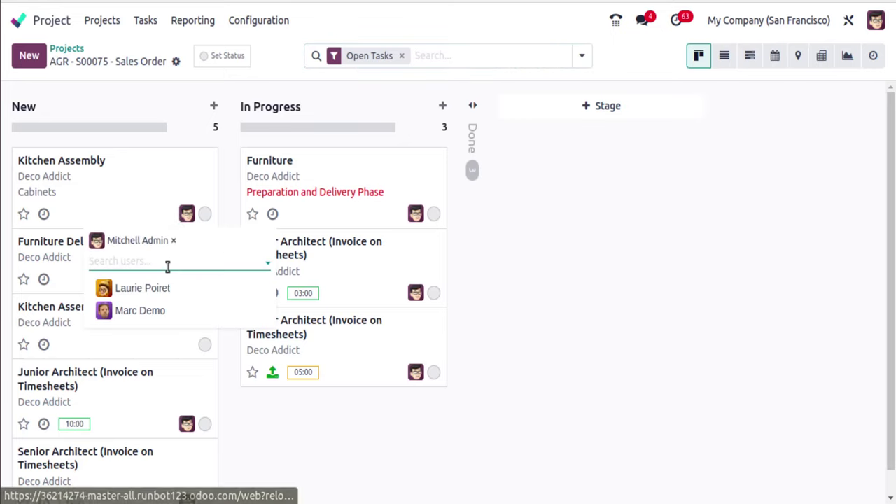
{"action": "left_click", "coordinate": [21, 20]}
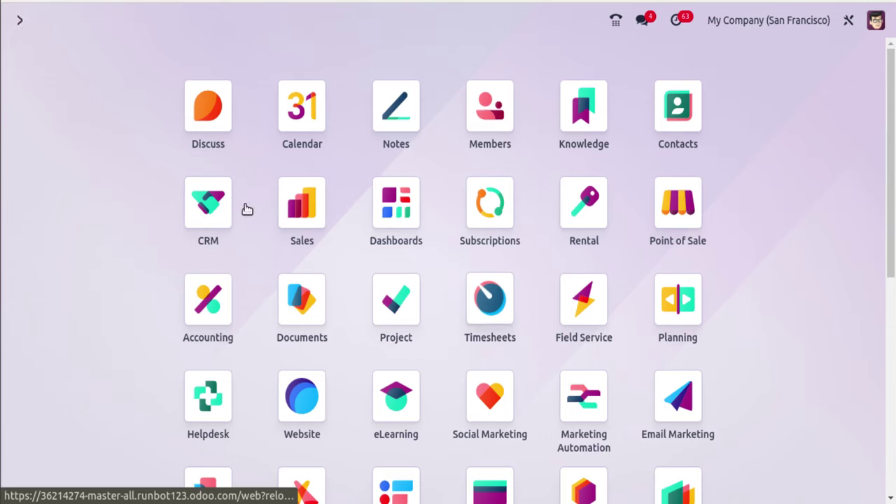
Step: View the Timesheets and Planning apps and return to the app overview
{"action": "left_click", "coordinate": [21, 20]}
{"action": "left_click", "coordinate": [17, 20]}
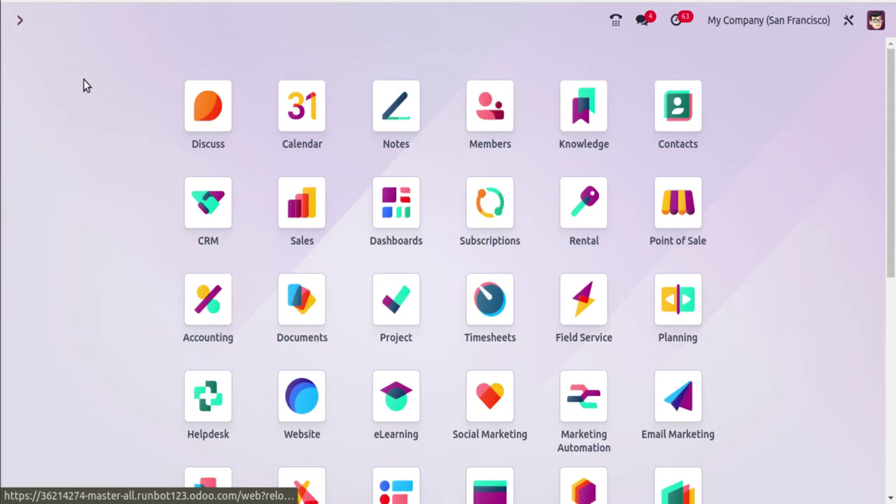
{"action": "left_click", "coordinate": [20, 20]}
{"action": "left_click", "coordinate": [19, 21]}
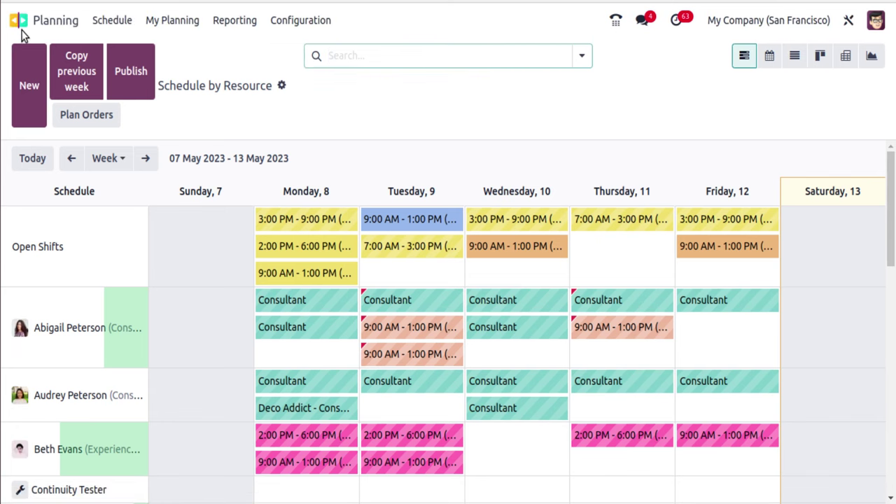
{"action": "left_click", "coordinate": [19, 22]}
Step: Open the Helpdesk app, view its overview, and return to the app overview
{"action": "scroll", "coordinate": [279, 210], "scroll_direction": "down", "scroll_amount": 3}
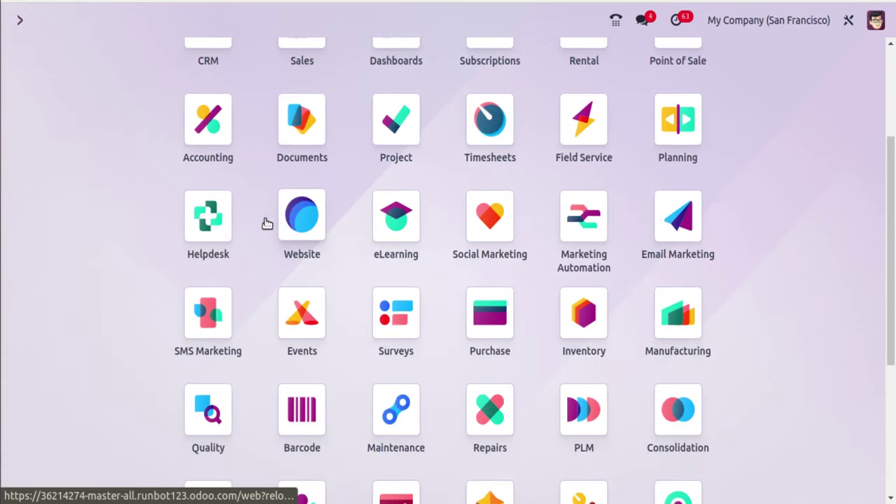
{"action": "left_click", "coordinate": [231, 232]}
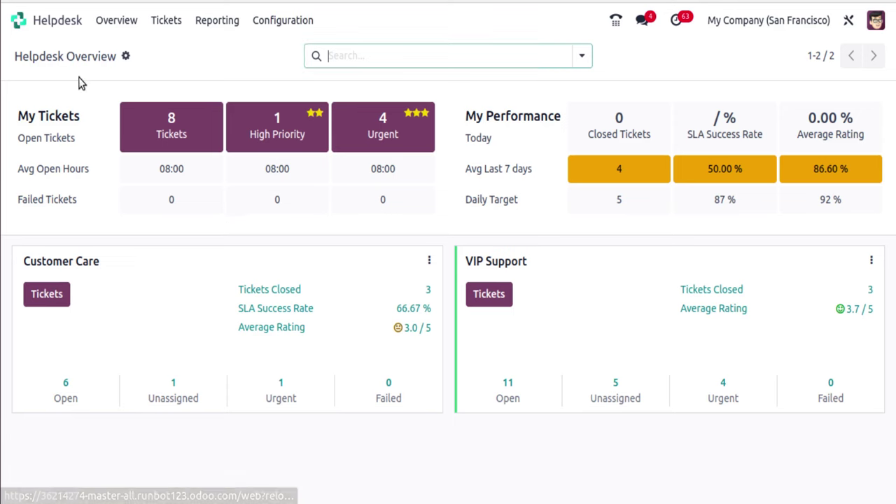
{"action": "left_click", "coordinate": [14, 19]}
Step: Open purchase order P00017 in the Purchase app and view its linked receipt
{"action": "scroll", "coordinate": [297, 261], "scroll_direction": "down", "scroll_amount": 3}
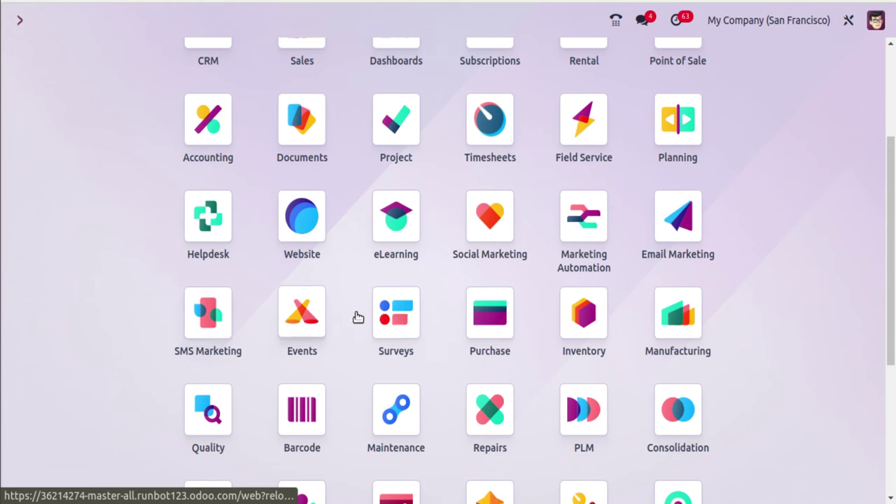
{"action": "left_click", "coordinate": [505, 322]}
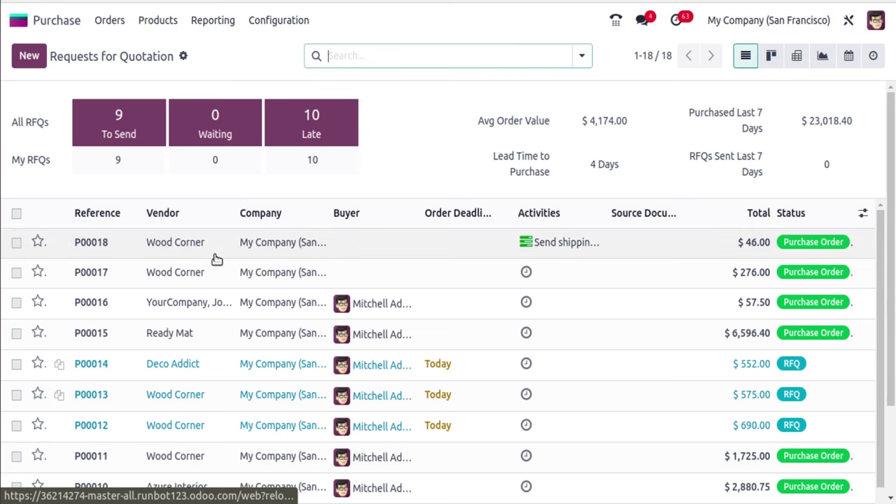
{"action": "left_click", "coordinate": [231, 287]}
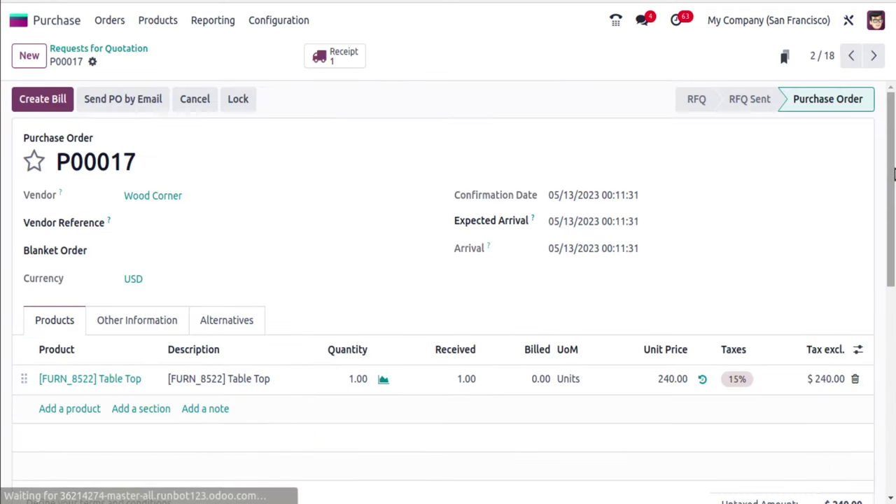
{"action": "left_click_drag", "start_coordinate": [892, 175], "coordinate": [890, 66]}
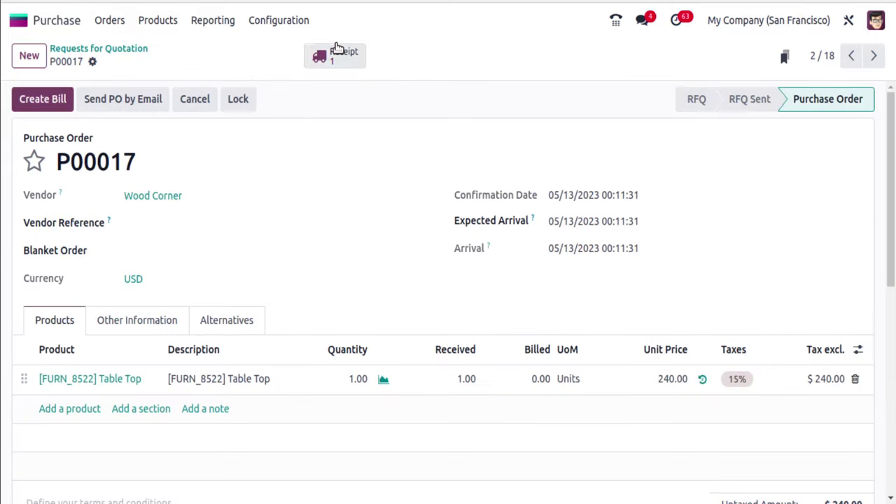
{"action": "left_click", "coordinate": [340, 68]}
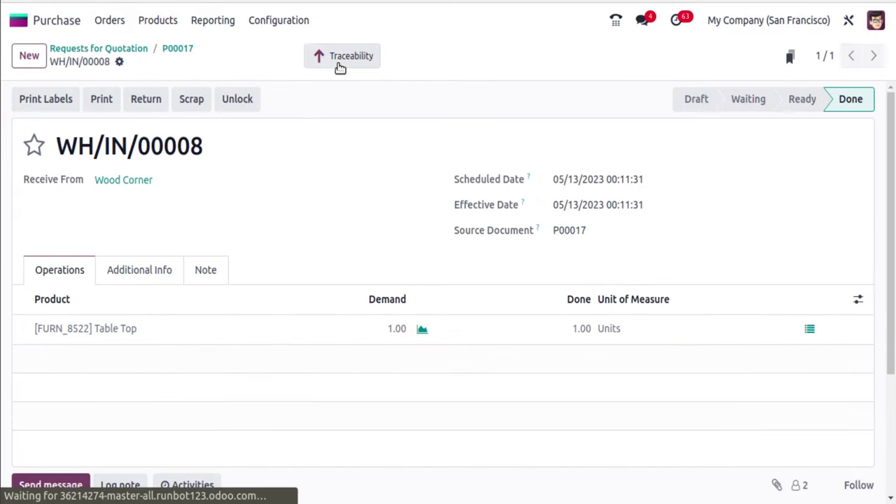
Step: Start a new receipt for purchase order P00017 and discard its changes
{"action": "left_click", "coordinate": [119, 62]}
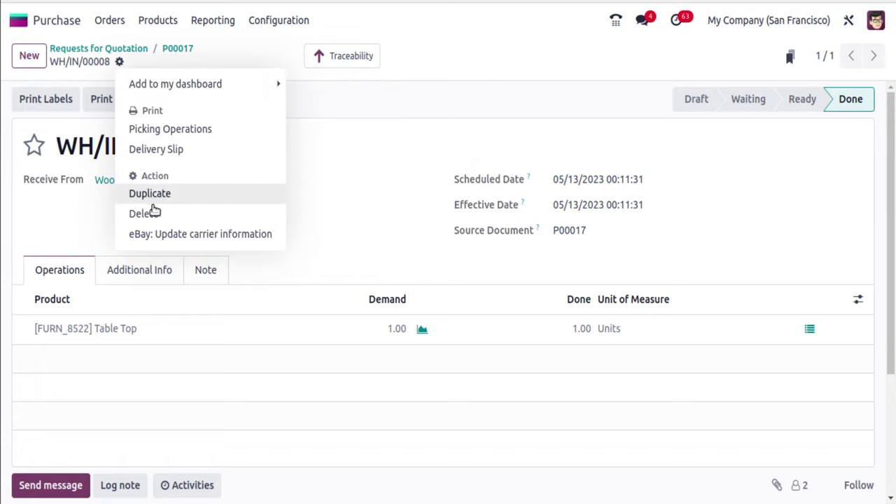
{"action": "left_click", "coordinate": [15, 60]}
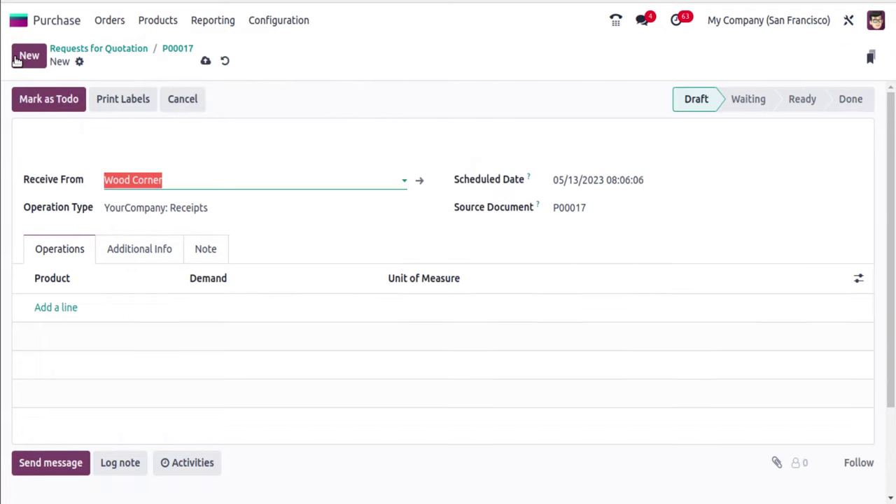
{"action": "left_click", "coordinate": [227, 63]}
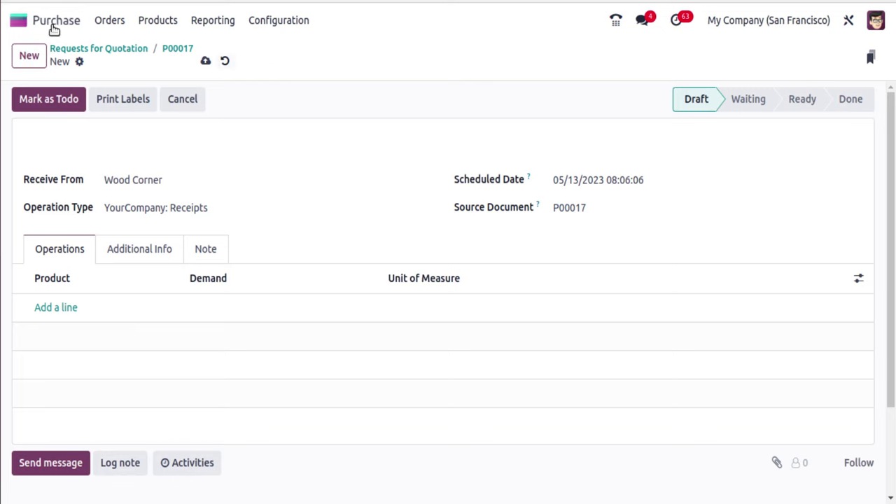
Step: Leave the Purchase app and open the Inventory app to view its overview
{"action": "left_click", "coordinate": [20, 24]}
{"action": "scroll", "coordinate": [377, 255], "scroll_direction": "down", "scroll_amount": 6}
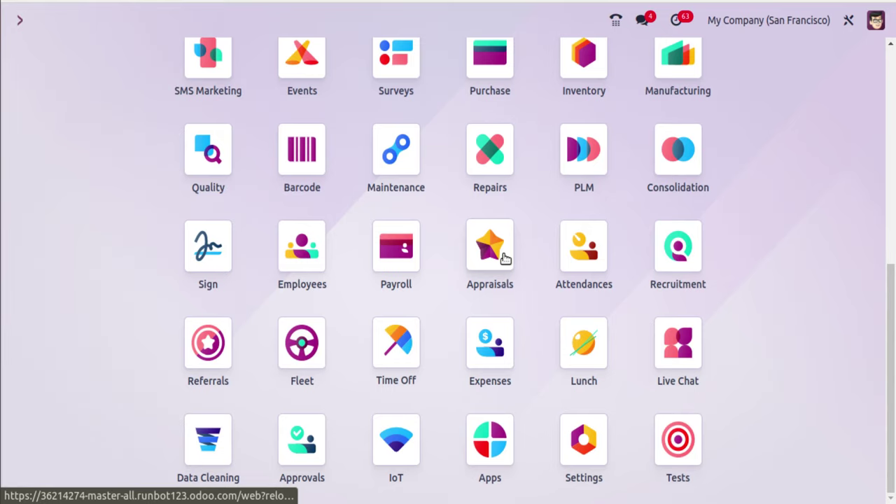
{"action": "left_click", "coordinate": [595, 84]}
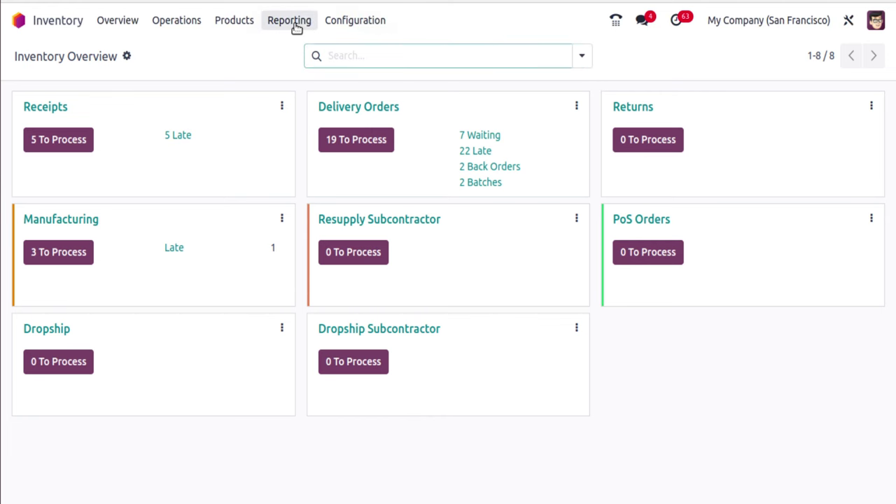
Step: View the products and operations options available in the Inventory app
{"action": "left_click", "coordinate": [236, 22]}
{"action": "mouse_move", "coordinate": [183, 27]}
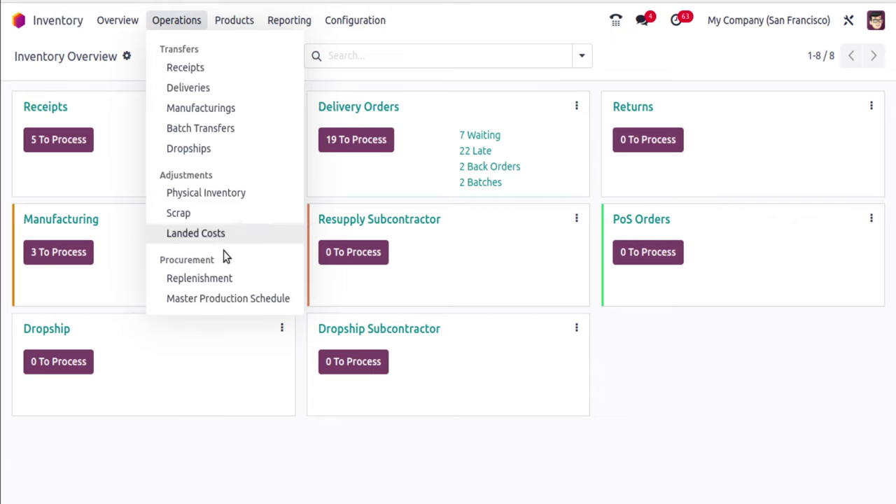
Step: View the Payroll app's dashboard and the Lunch app's order page in turn
{"action": "left_click", "coordinate": [13, 21]}
{"action": "scroll", "coordinate": [315, 144], "scroll_direction": "down", "scroll_amount": 2}
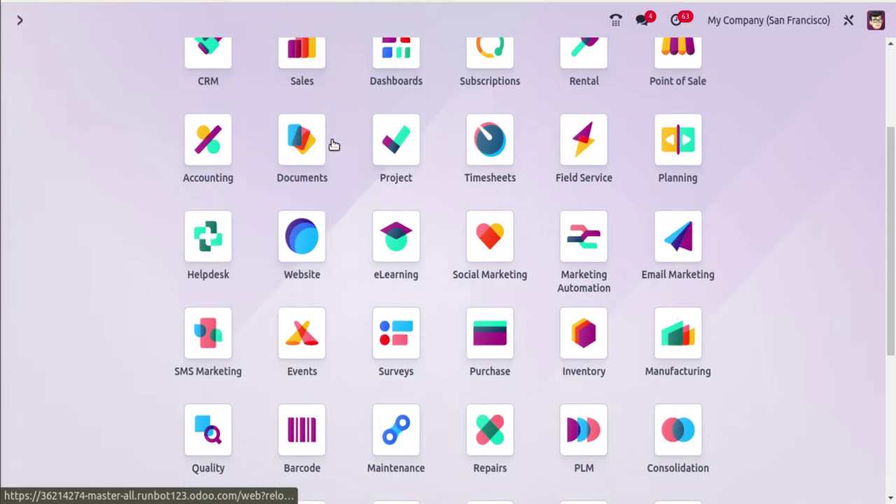
{"action": "scroll", "coordinate": [336, 148], "scroll_direction": "down", "scroll_amount": 5}
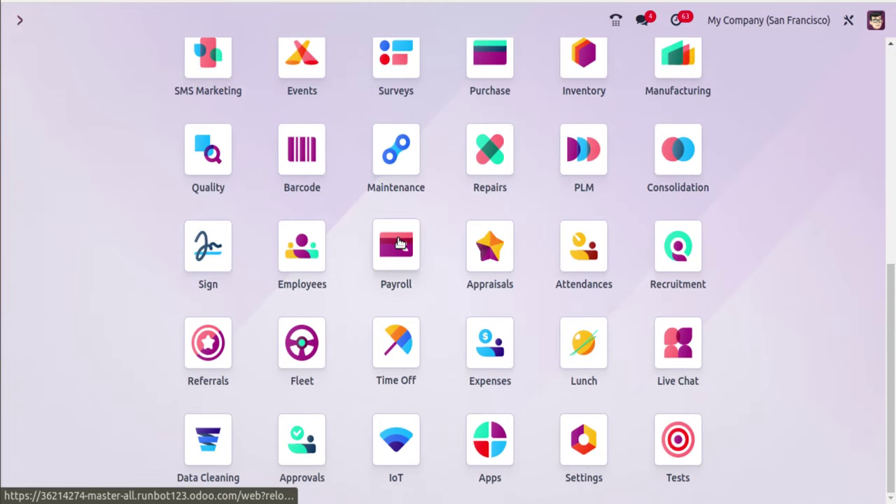
{"action": "left_click", "coordinate": [396, 244]}
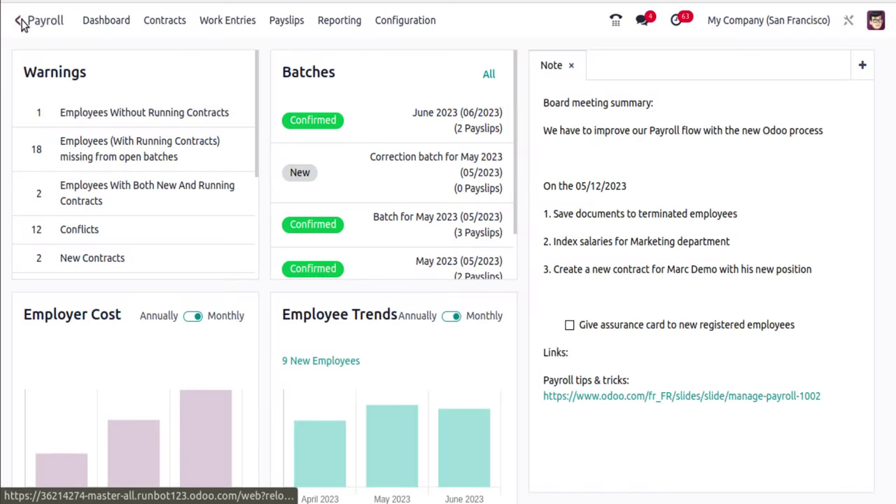
{"action": "left_click", "coordinate": [21, 22]}
{"action": "scroll", "coordinate": [485, 214], "scroll_direction": "down", "scroll_amount": 5}
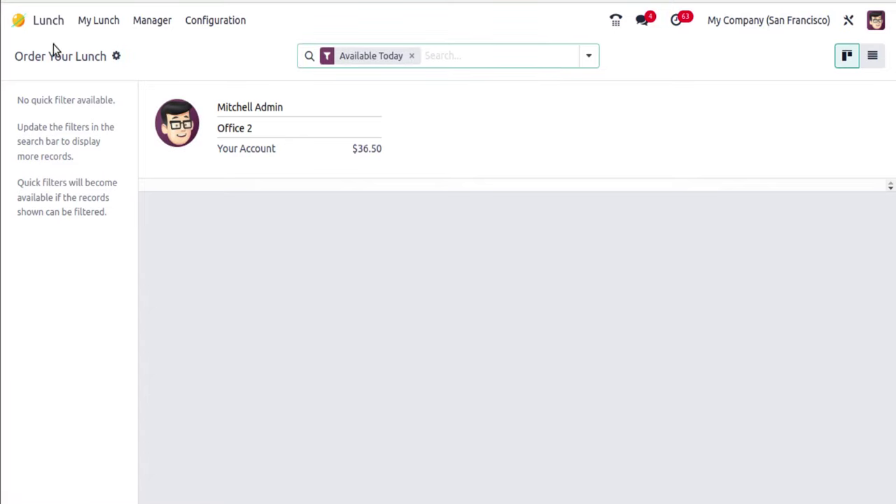
Step: Leave the Lunch app, open Settings and look through the general settings
{"action": "left_click", "coordinate": [19, 21]}
{"action": "scroll", "coordinate": [400, 315], "scroll_direction": "down", "scroll_amount": 5}
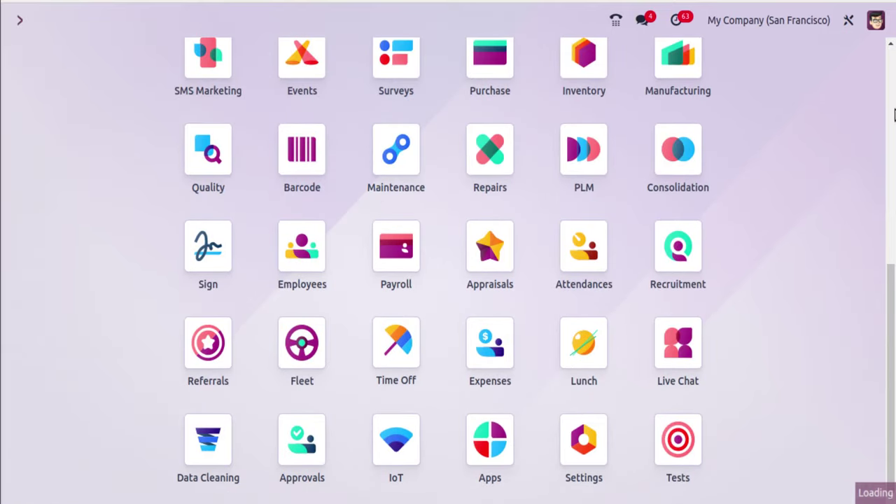
{"action": "scroll", "coordinate": [890, 84], "scroll_direction": "down", "scroll_amount": 20}
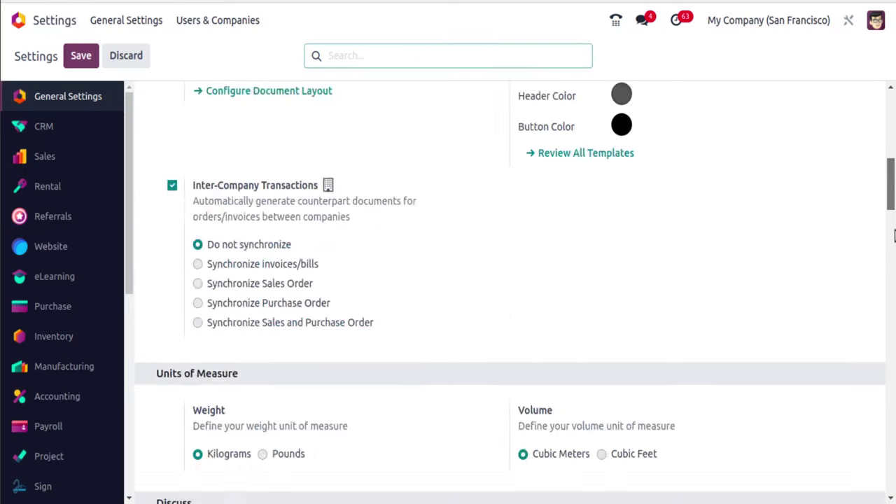
{"action": "left_click_drag", "start_coordinate": [890, 466], "coordinate": [892, 94]}
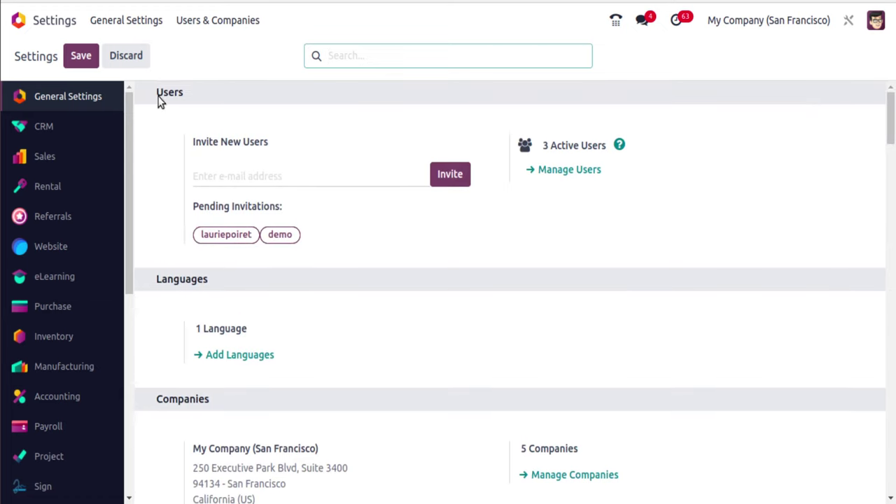
Step: Open the users list and review the access rights of the user with the demo login
{"action": "left_click", "coordinate": [189, 26]}
{"action": "left_click", "coordinate": [196, 46]}
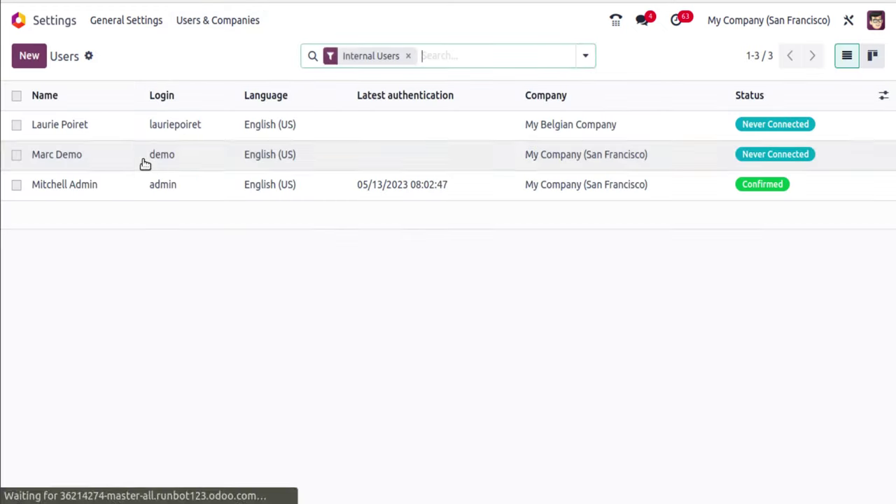
{"action": "left_click", "coordinate": [145, 164]}
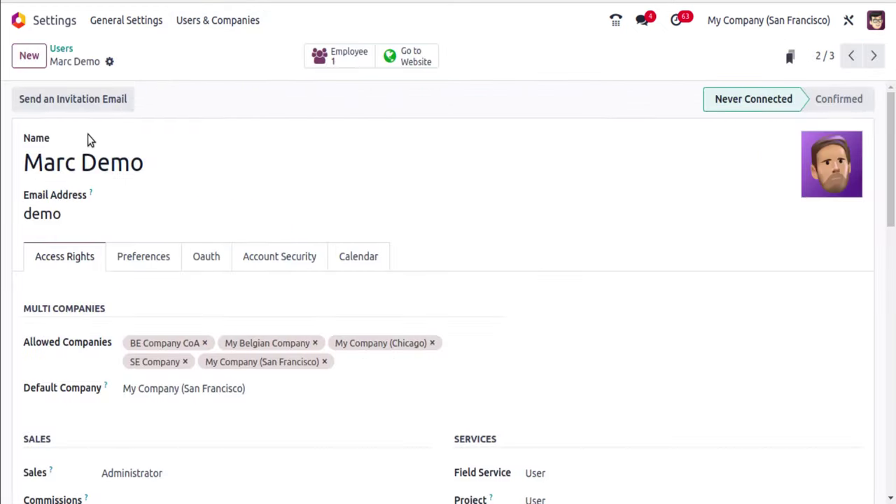
{"action": "scroll", "coordinate": [84, 171], "scroll_direction": "down", "scroll_amount": 5}
{"action": "scroll", "coordinate": [86, 185], "scroll_direction": "down", "scroll_amount": 6}
{"action": "scroll", "coordinate": [80, 175], "scroll_direction": "up", "scroll_amount": 5}
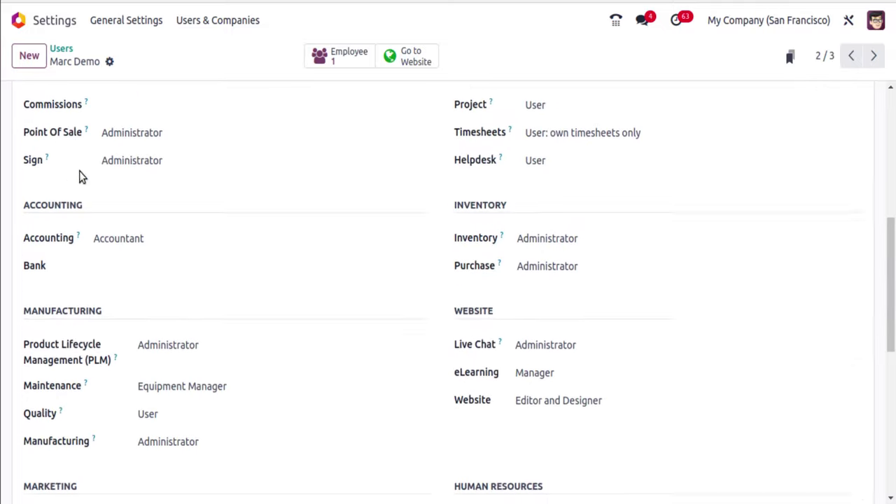
Step: Return to the users list and review the access rights of the user with the admin login
{"action": "left_click", "coordinate": [59, 48]}
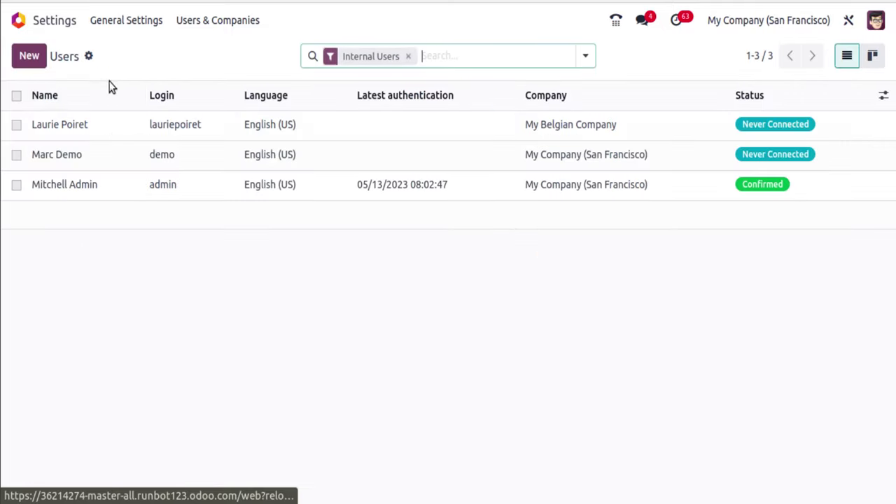
{"action": "left_click", "coordinate": [142, 190]}
{"action": "scroll", "coordinate": [164, 200], "scroll_direction": "up", "scroll_amount": 6}
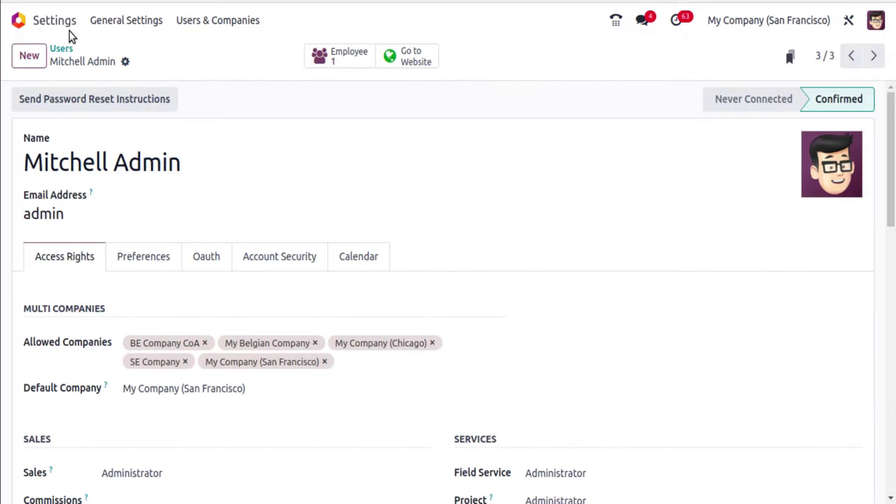
Step: Return to the general settings and view the Sales app's settings
{"action": "left_click", "coordinate": [98, 26]}
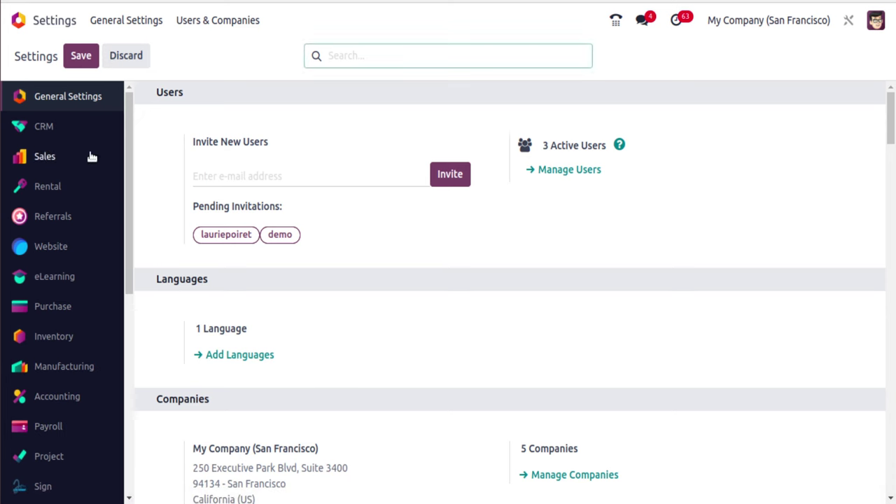
{"action": "left_click", "coordinate": [90, 156]}
{"action": "scroll", "coordinate": [77, 231], "scroll_direction": "down", "scroll_amount": 2}
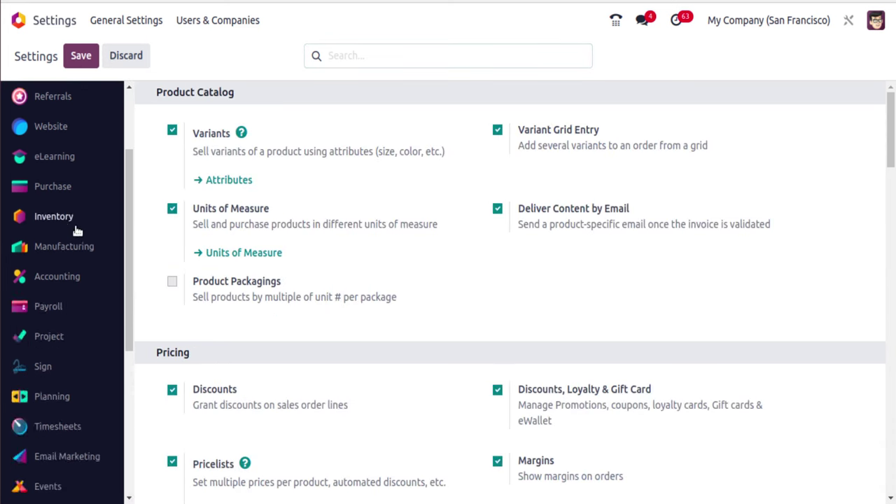
Step: View the settings of the Point of Sale, Lunch, Fleet, Expenses, Purchase and Rental apps one after another
{"action": "scroll", "coordinate": [77, 231], "scroll_direction": "down", "scroll_amount": 4}
{"action": "left_click", "coordinate": [83, 490]}
{"action": "left_click", "coordinate": [78, 470]}
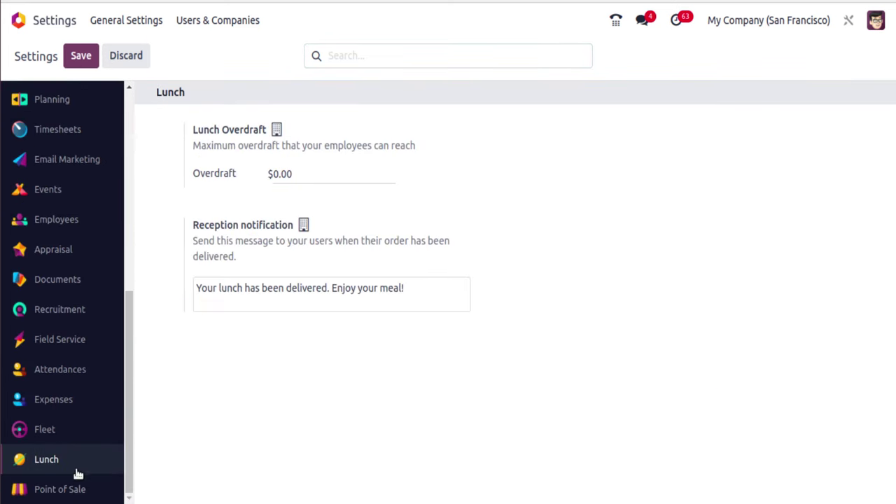
{"action": "left_click", "coordinate": [62, 434]}
{"action": "left_click", "coordinate": [64, 399]}
{"action": "scroll", "coordinate": [65, 371], "scroll_direction": "up", "scroll_amount": 6}
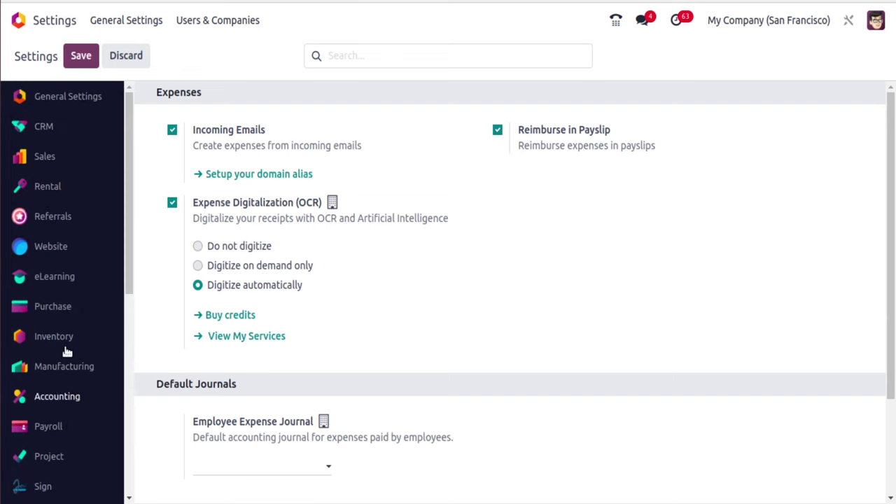
{"action": "left_click", "coordinate": [59, 315]}
{"action": "left_click", "coordinate": [48, 188]}
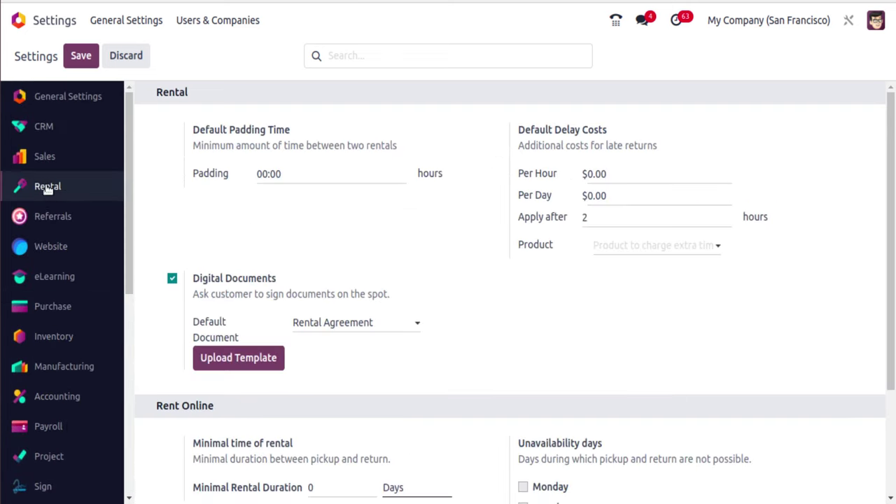
Step: Leave Settings for the app overview and look through the full list of apps
{"action": "left_click", "coordinate": [19, 23]}
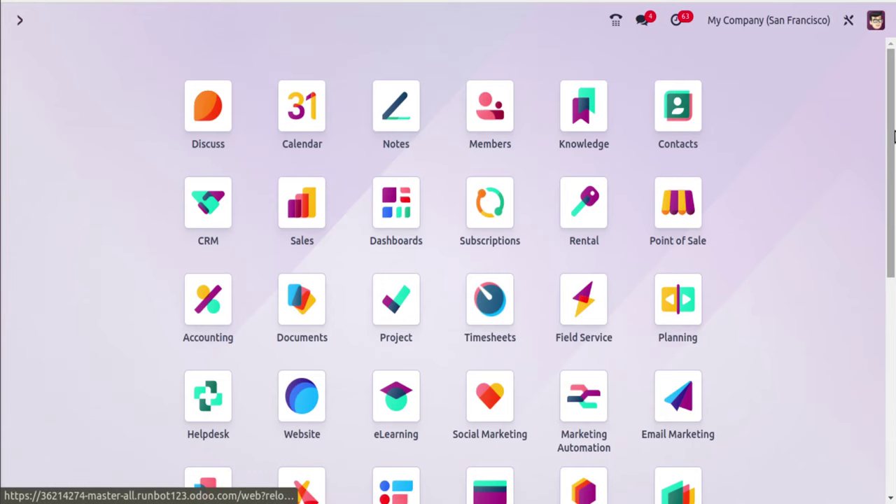
{"action": "left_click_drag", "start_coordinate": [893, 201], "coordinate": [893, 418]}
{"action": "left_click_drag", "start_coordinate": [893, 460], "coordinate": [889, 80]}
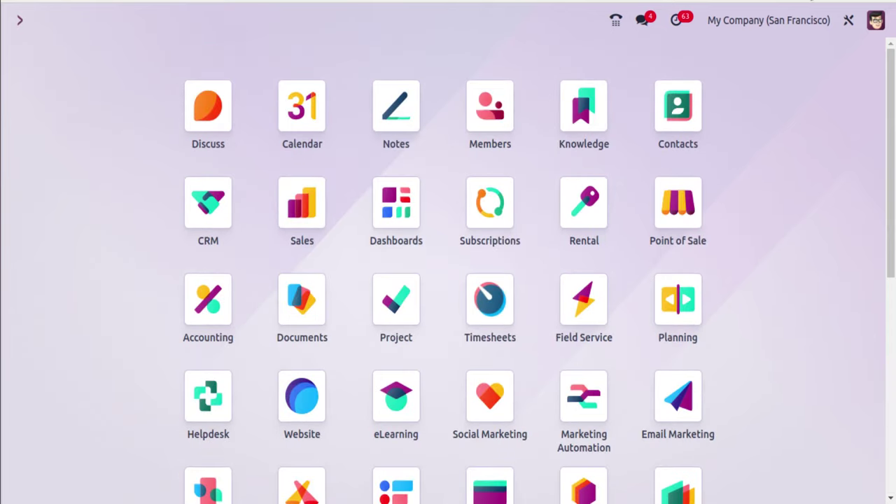